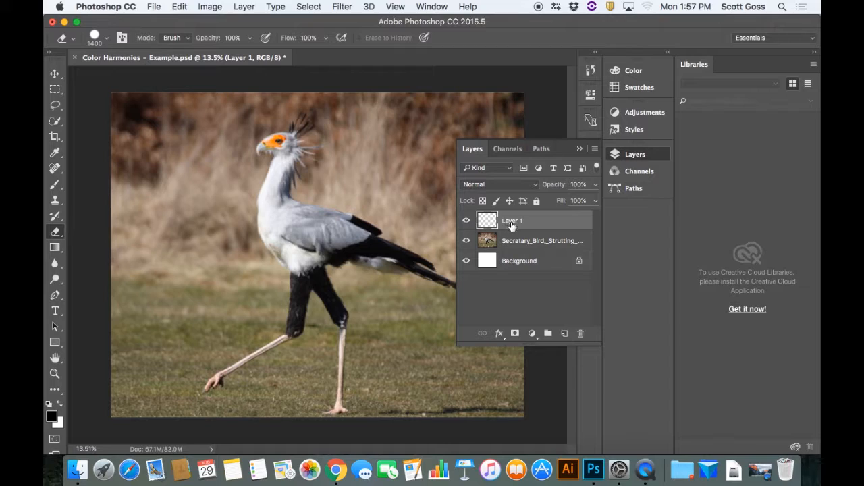
Rename the empty layer above the bird photo as Legs and deselect the layers
double_click(510, 222)
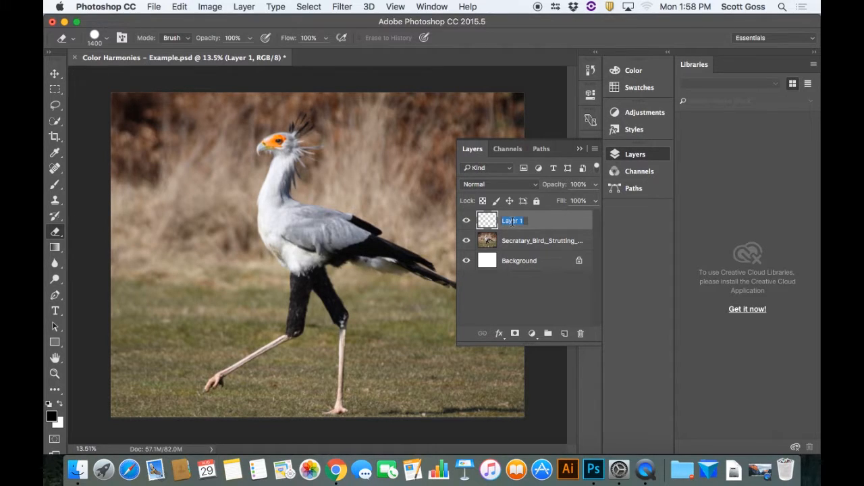
text(Legs)
click(521, 289)
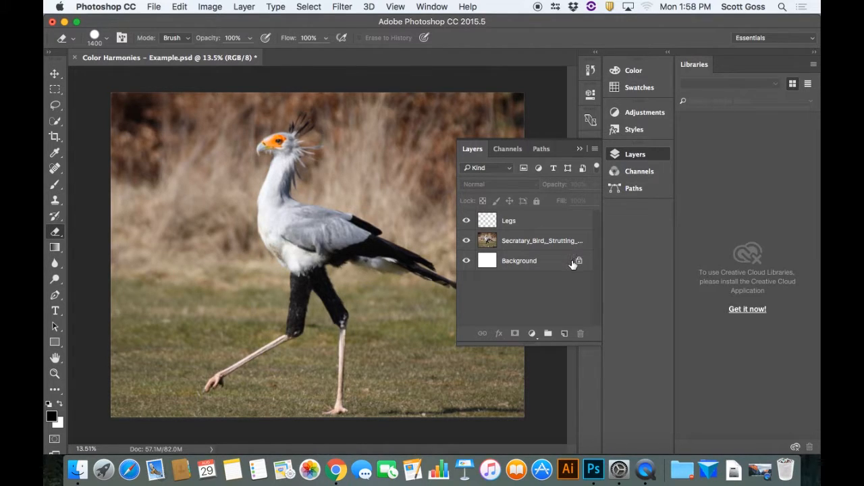
Set the layer thumbnails to large and lengthen the Layers panel so that all layers fit
right_click(510, 287)
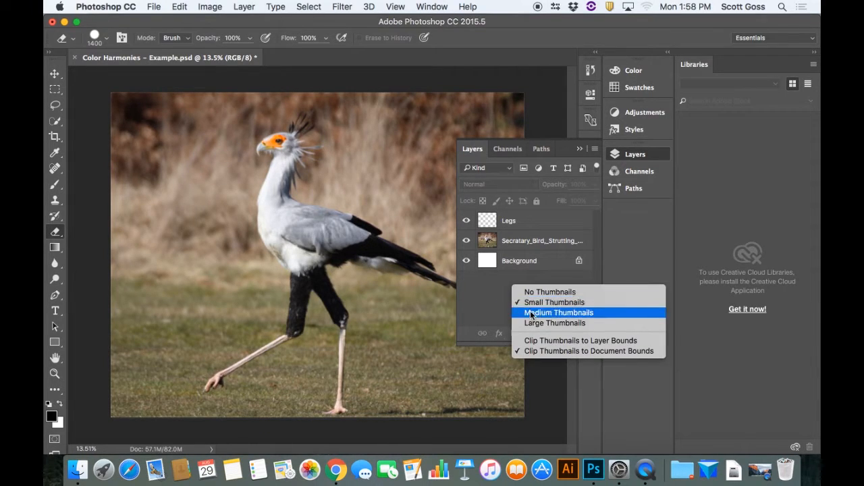
click(529, 313)
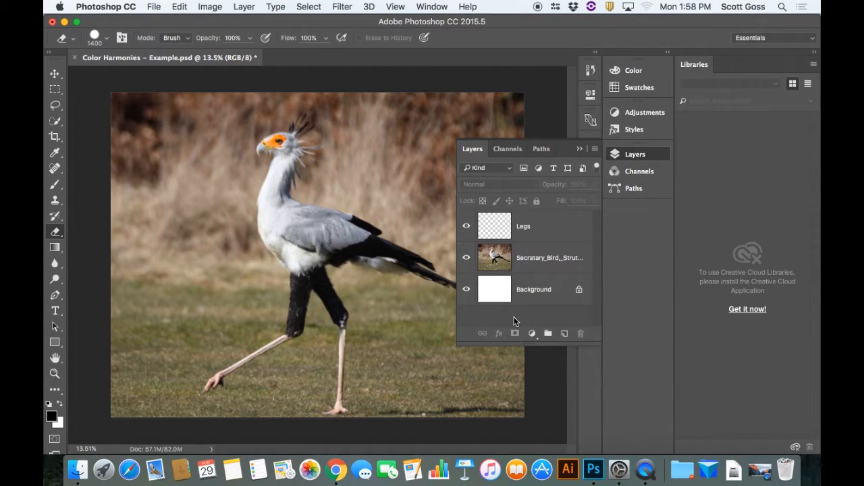
right_click(514, 317)
click(533, 351)
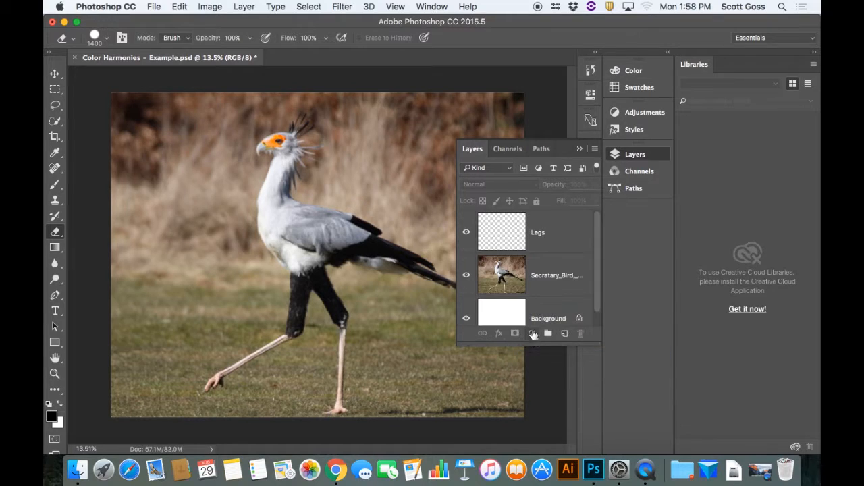
drag(533, 345, 542, 427)
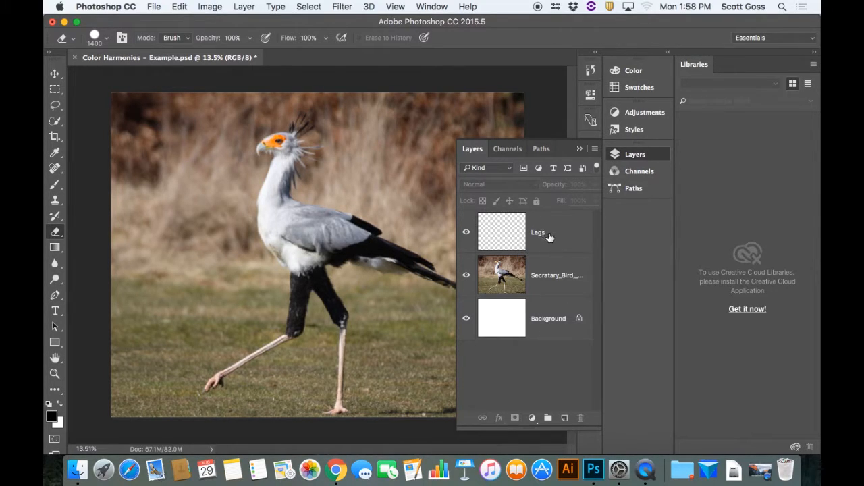
Hide and show the bird photo layer, and set the layer thumbnails to small
click(466, 275)
click(466, 276)
right_click(535, 369)
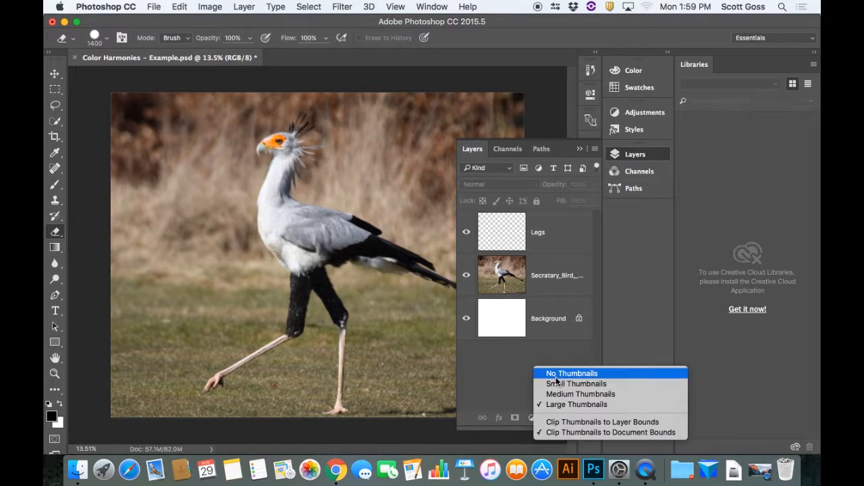
click(557, 383)
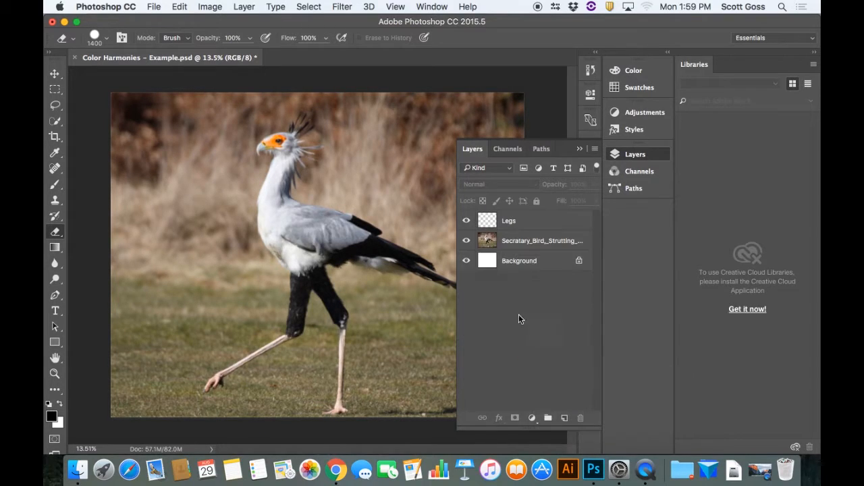
click(578, 150)
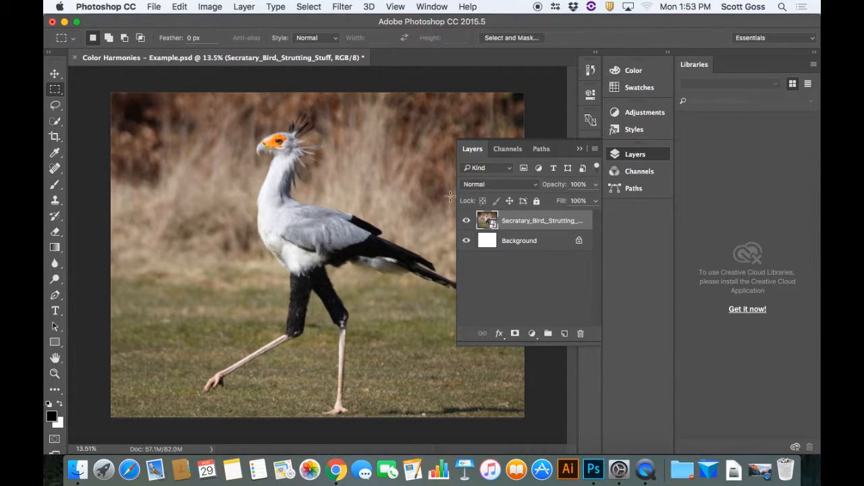
Rasterize the bird photo's smart object layer
click(579, 149)
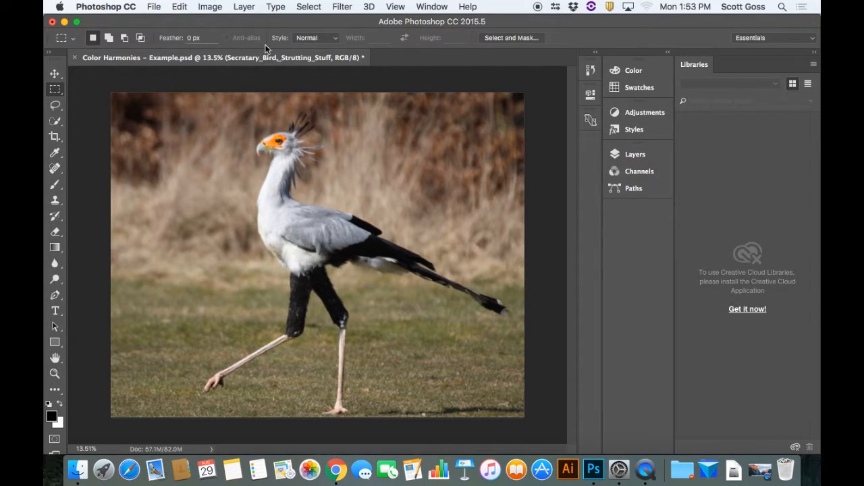
click(645, 157)
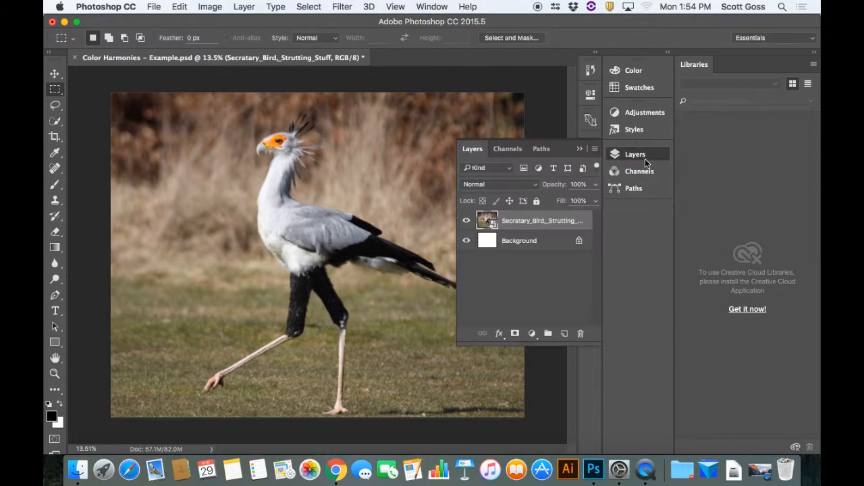
click(244, 6)
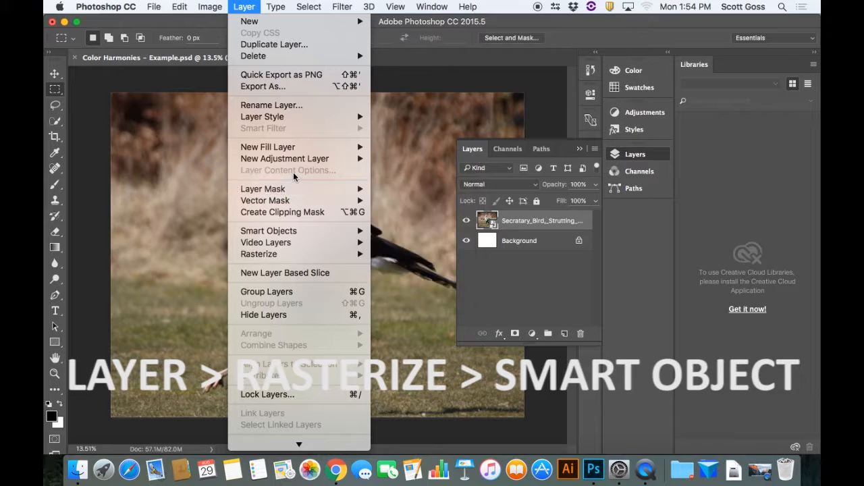
mouse_move(320, 260)
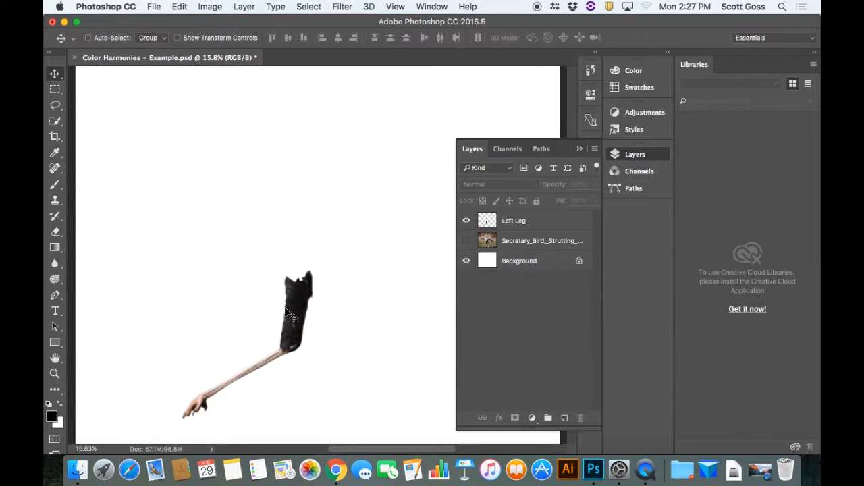
Try scaling the Left Leg layer uniformly to about 133%, and undo the scaling
click(511, 227)
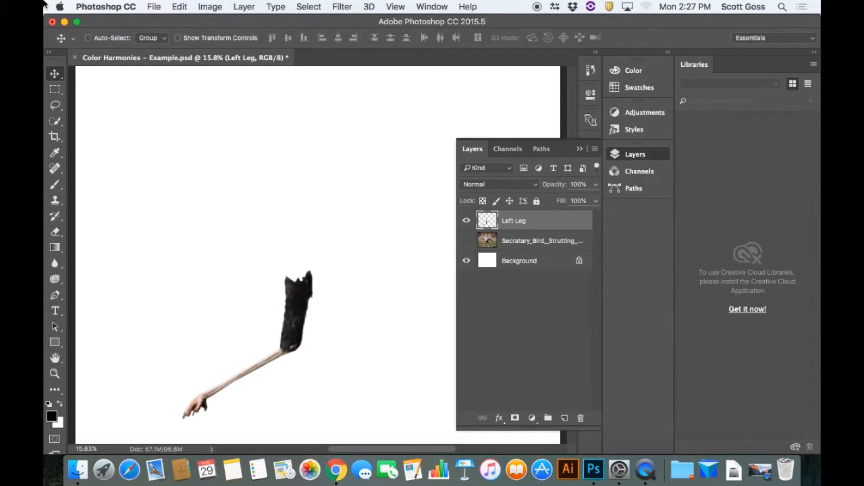
click(179, 6)
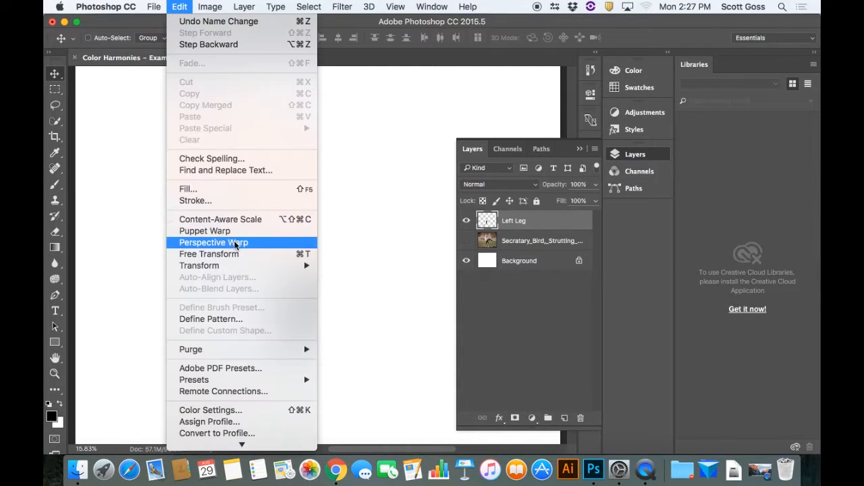
mouse_move(233, 268)
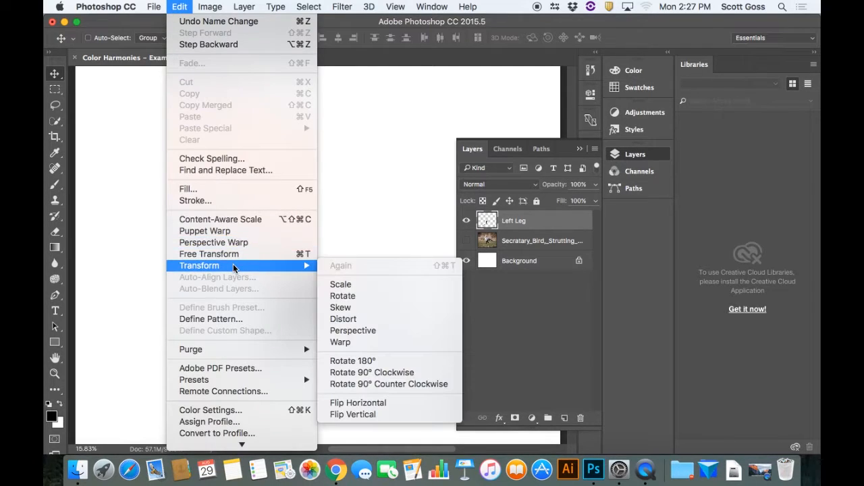
click(348, 285)
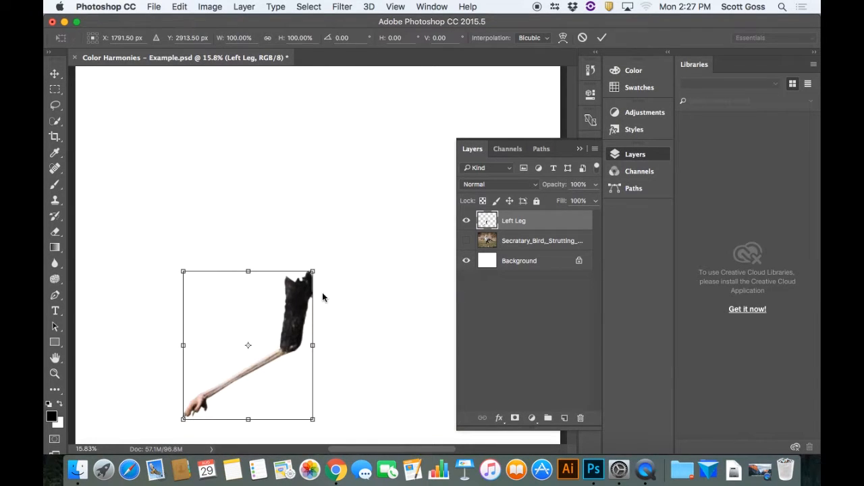
drag(312, 271, 354, 227)
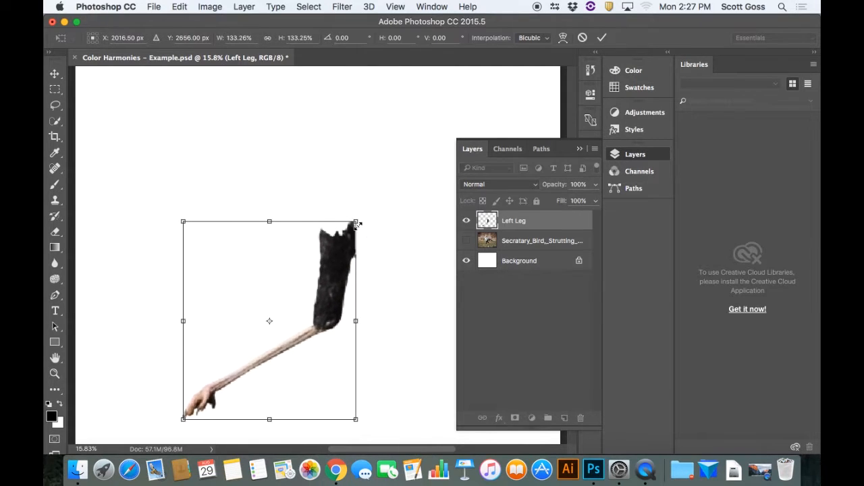
key(super+z)
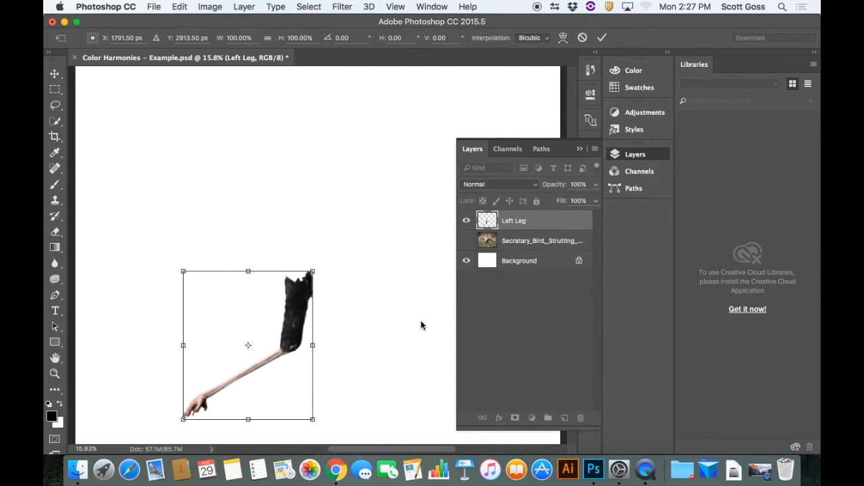
key(Return)
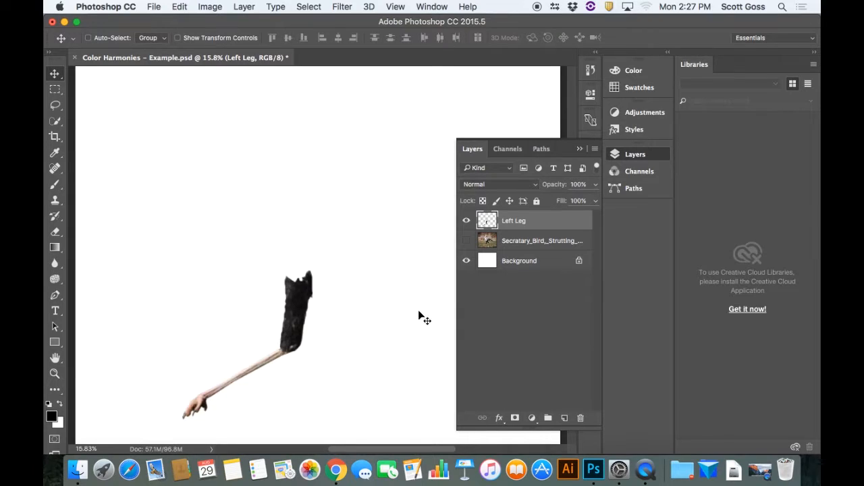
Scale the Left Leg layer uniformly to about 143% and move it up and to the left on the canvas
key(super+t)
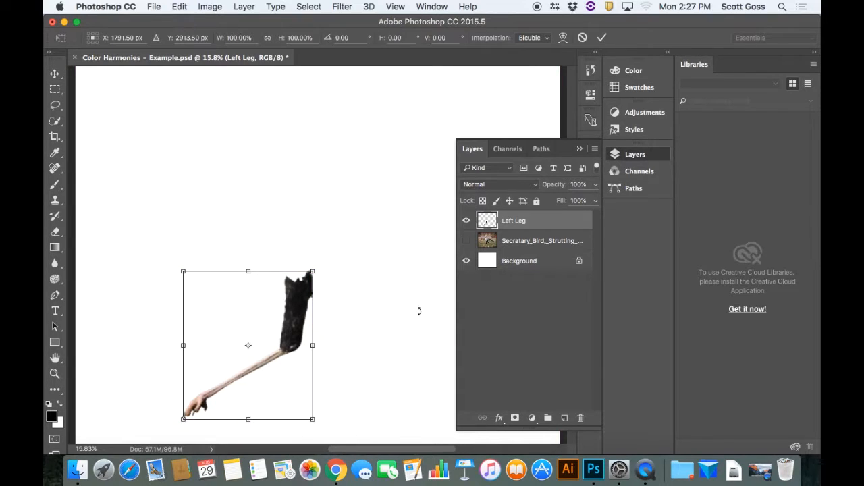
right_click(235, 298)
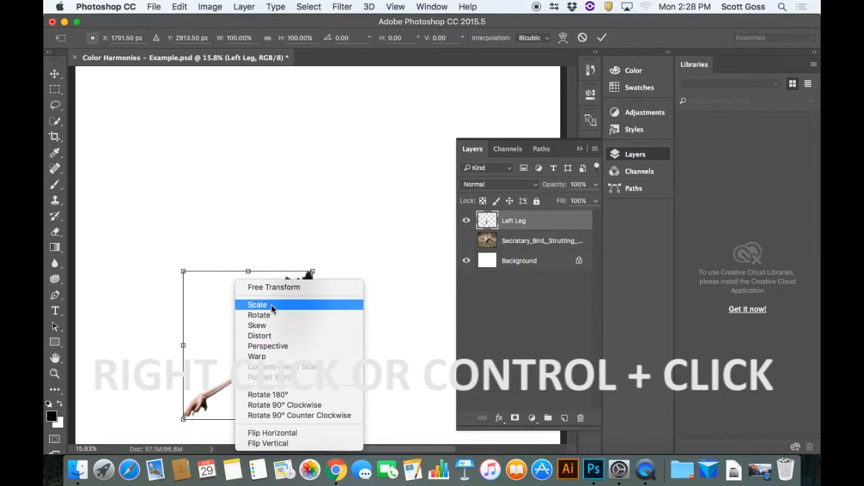
click(272, 308)
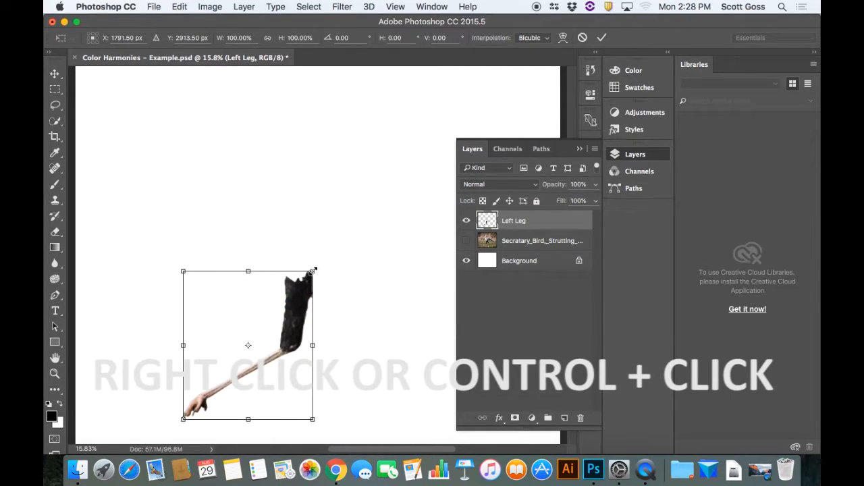
drag(312, 272, 368, 207)
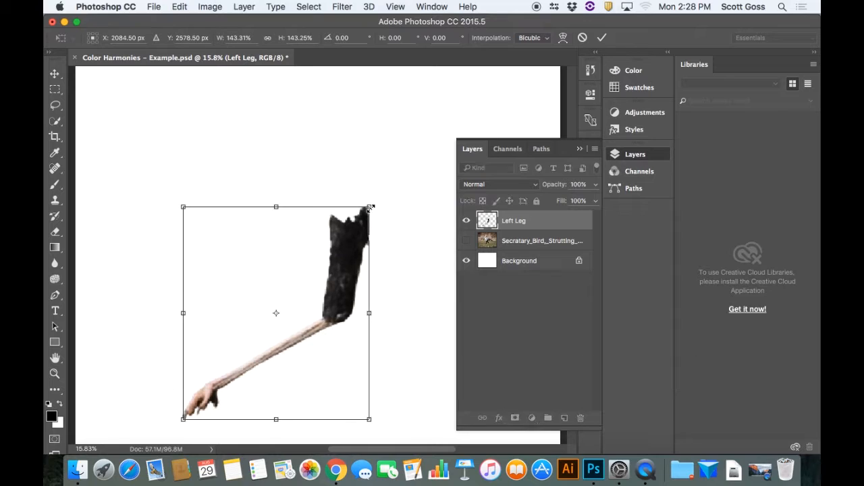
drag(347, 281, 316, 249)
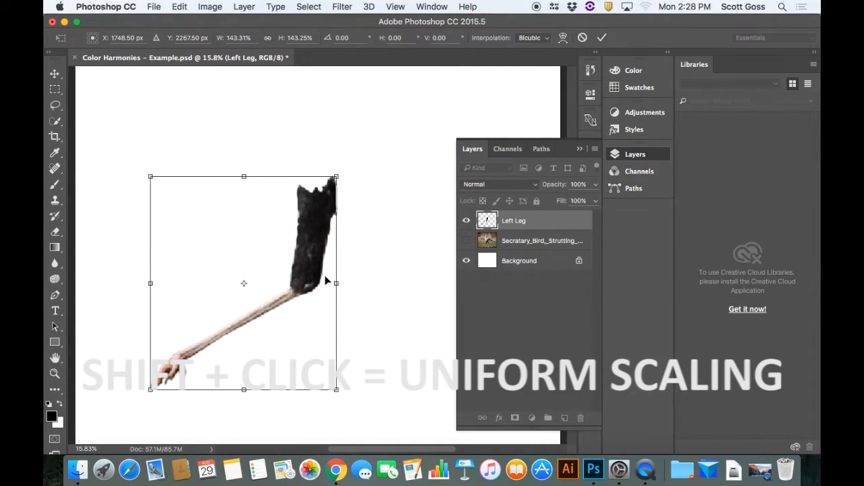
key(Return)
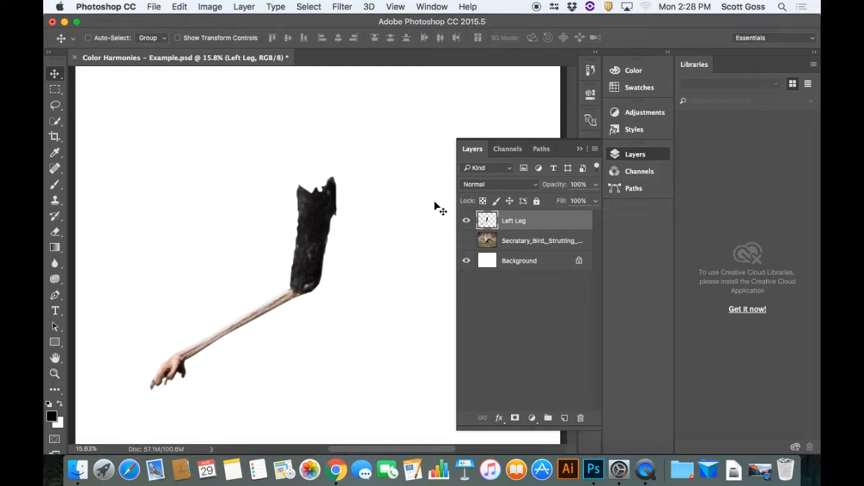
right_click(538, 222)
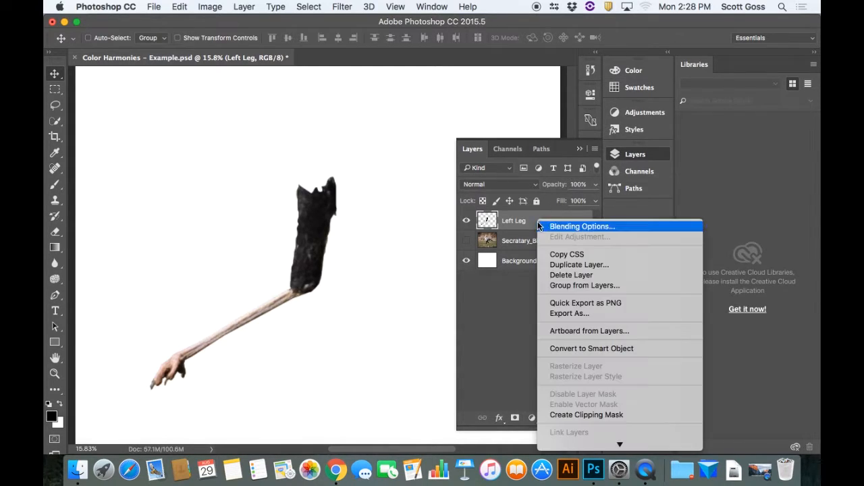
click(575, 266)
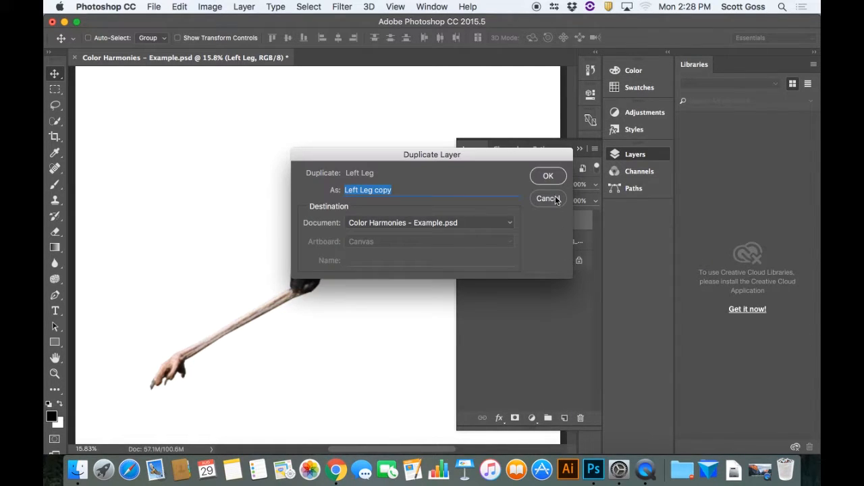
click(558, 200)
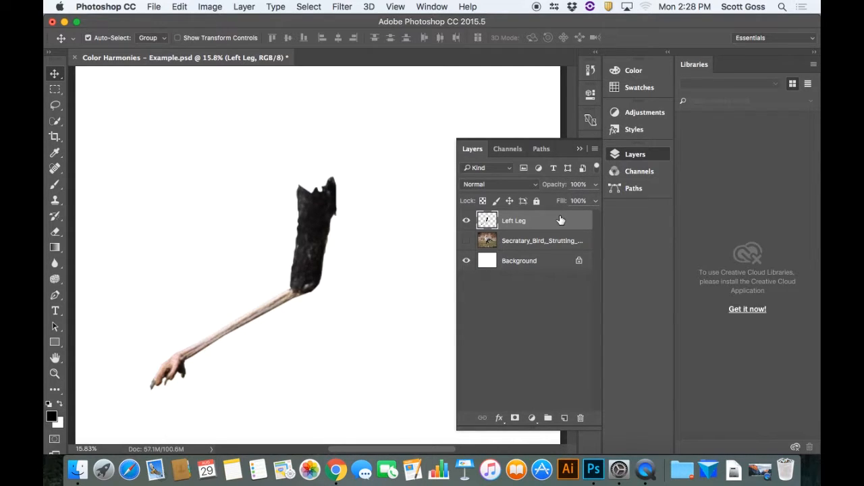
Duplicate the Left Leg layer and rename the copy as Left Leg 1copy
key(super+j)
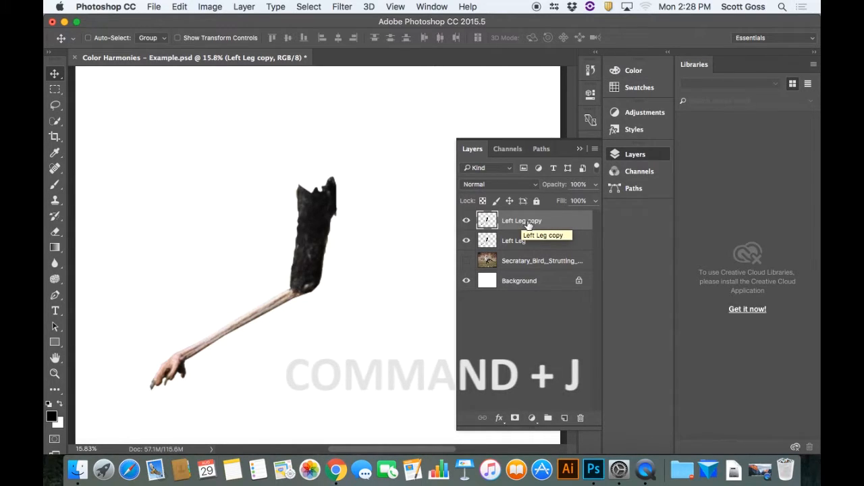
double_click(528, 221)
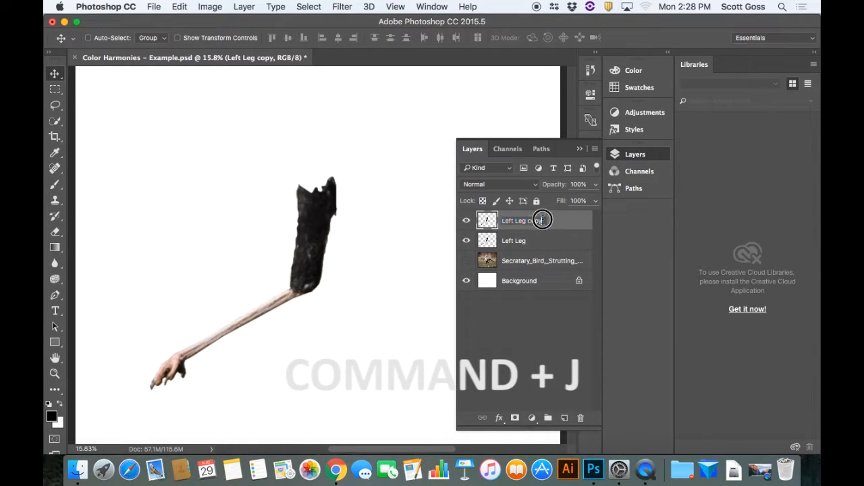
double_click(533, 221)
click(528, 220)
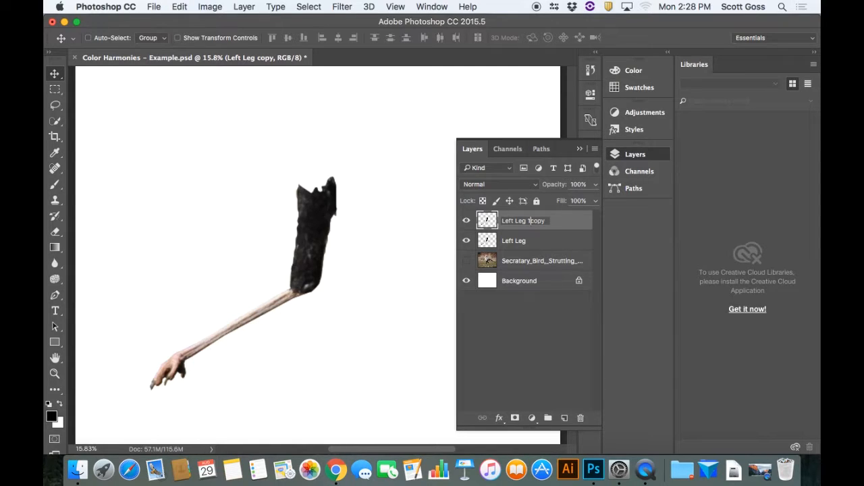
key(Return)
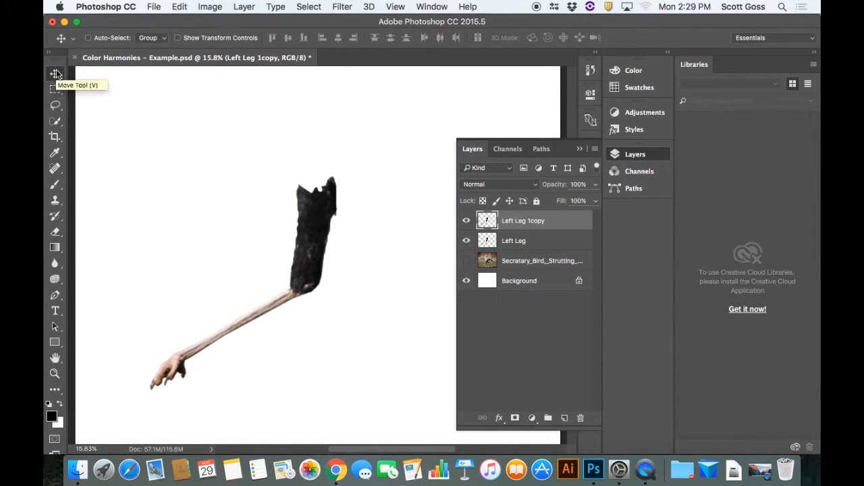
Move the duplicated leg to the right of the original, and rename its layer as Left Leg 1
drag(302, 231, 385, 240)
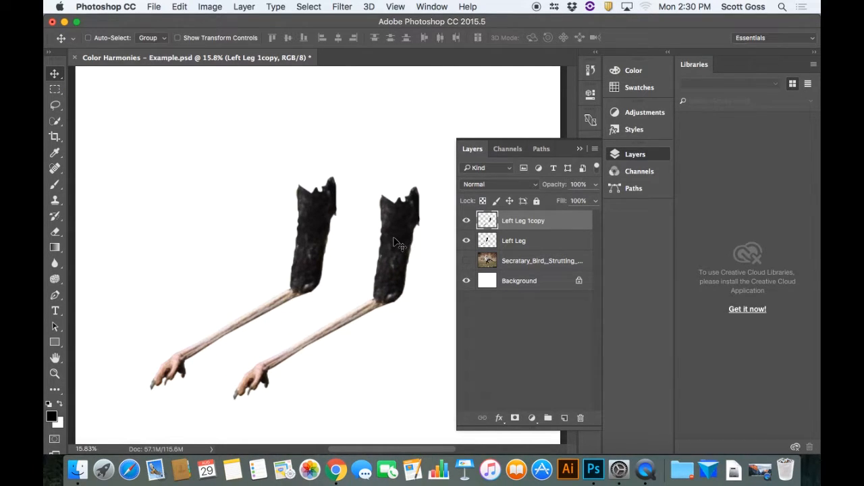
double_click(535, 222)
click(545, 220)
click(544, 240)
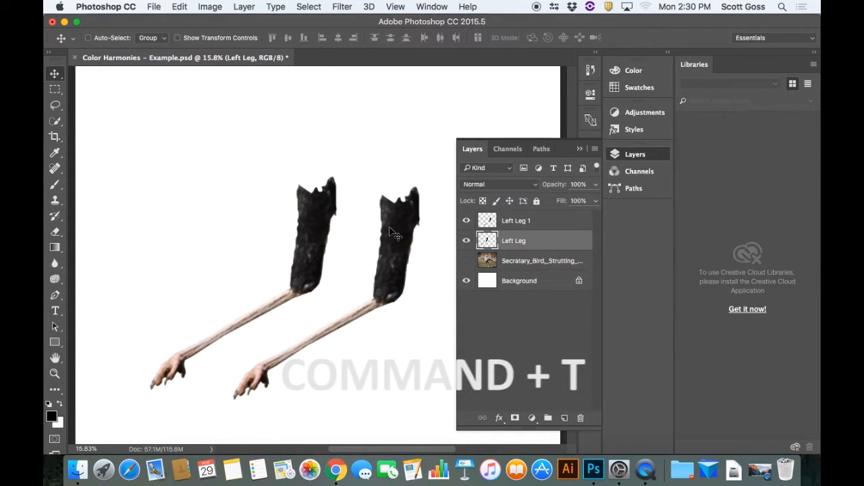
Rotate the Left Leg 1 layer about 29° counterclockwise and move it so its upper end overlaps the original leg's
click(521, 225)
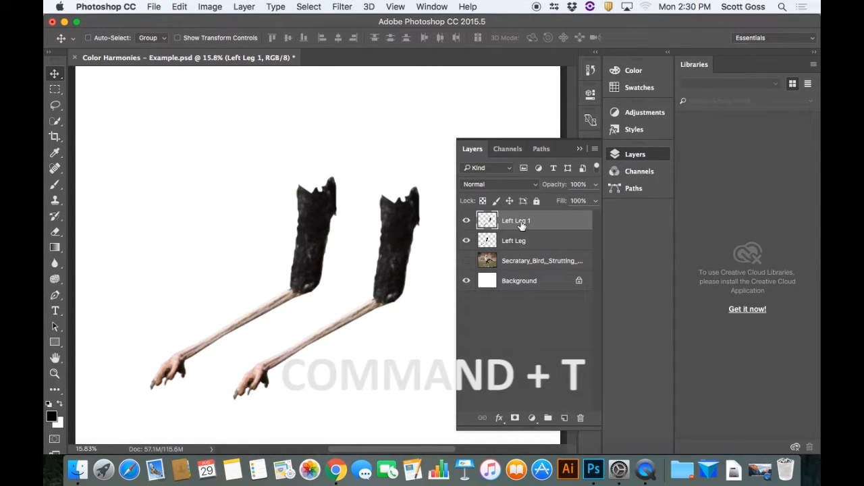
key(super+t)
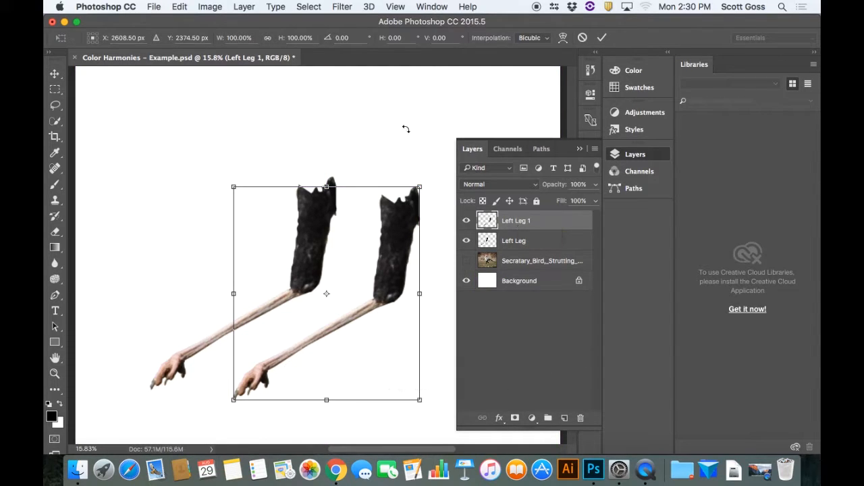
right_click(354, 216)
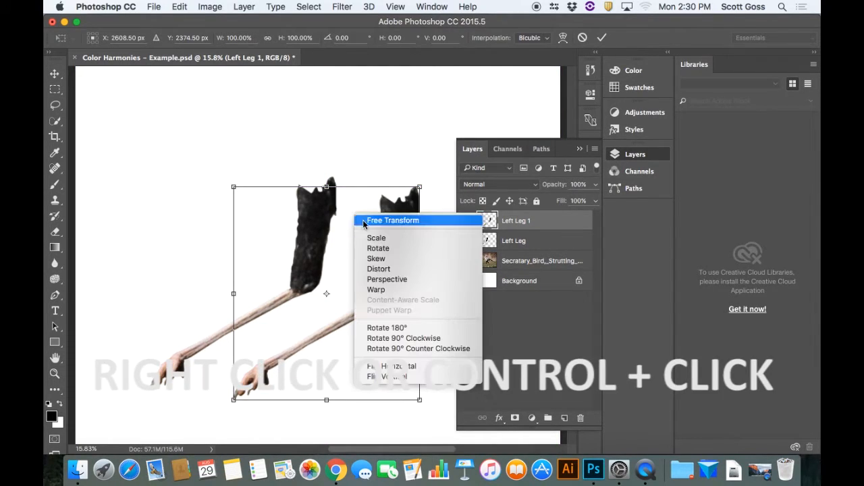
click(380, 248)
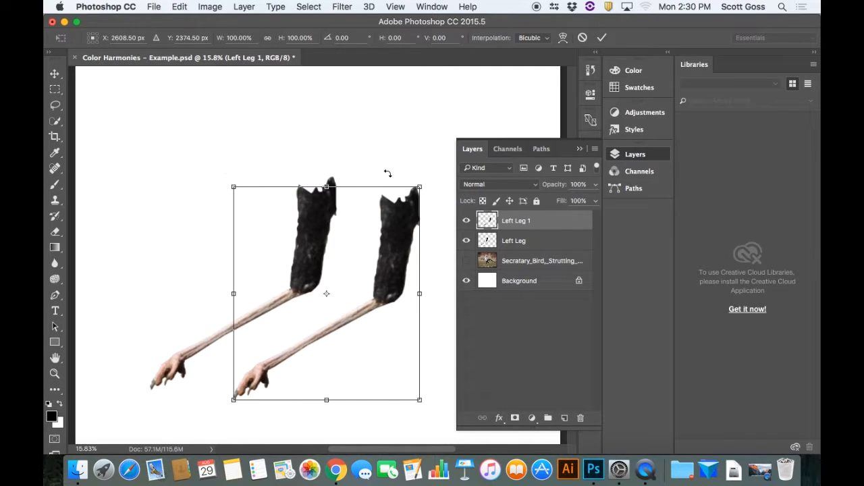
drag(431, 177, 348, 123)
drag(355, 228, 349, 239)
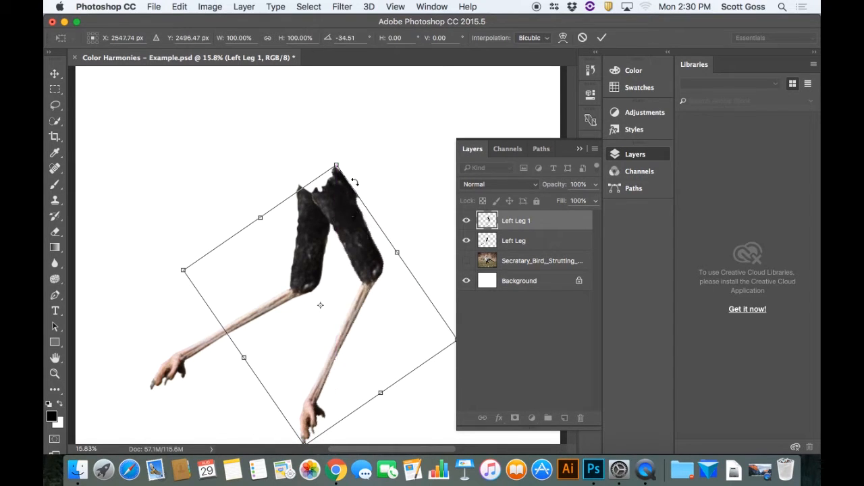
mouse_move(341, 210)
mouse_down()
mouse_move(330, 203)
mouse_move(332, 222)
mouse_move(334, 193)
mouse_move(352, 171)
mouse_move(336, 217)
mouse_up()
key(super+minus)
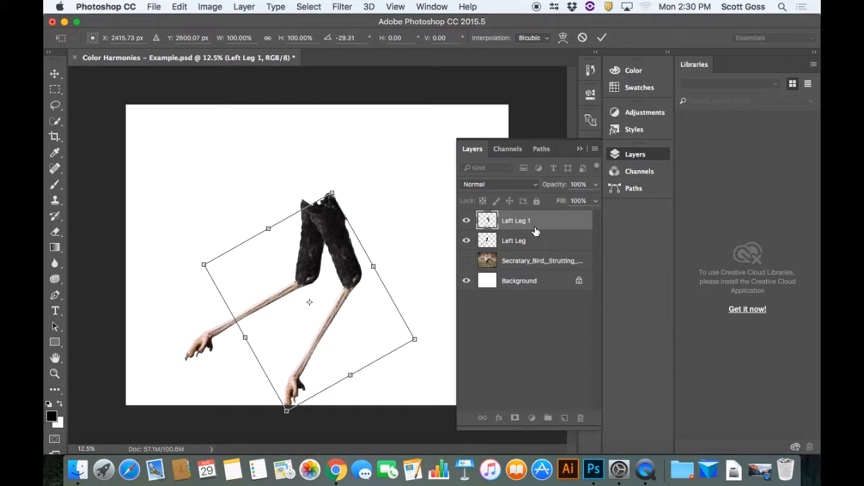
key(Return)
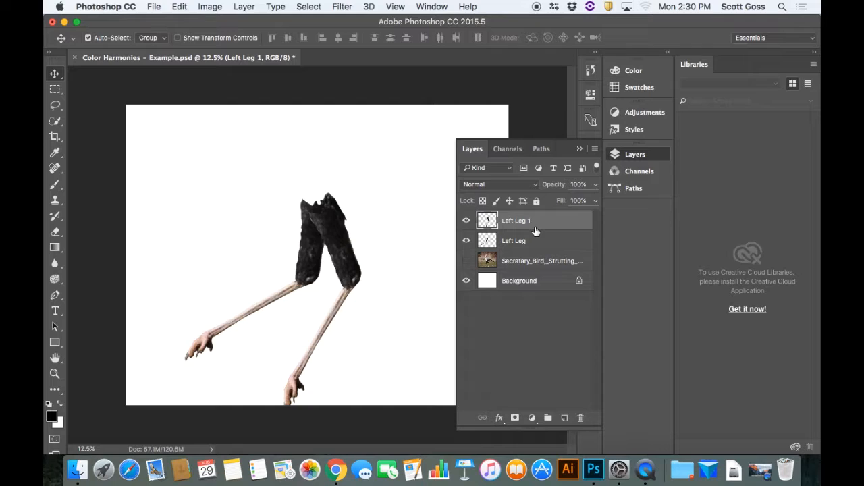
Duplicate the Left Leg 1 layer and rename the copy as Left Leg 2
key(super+j)
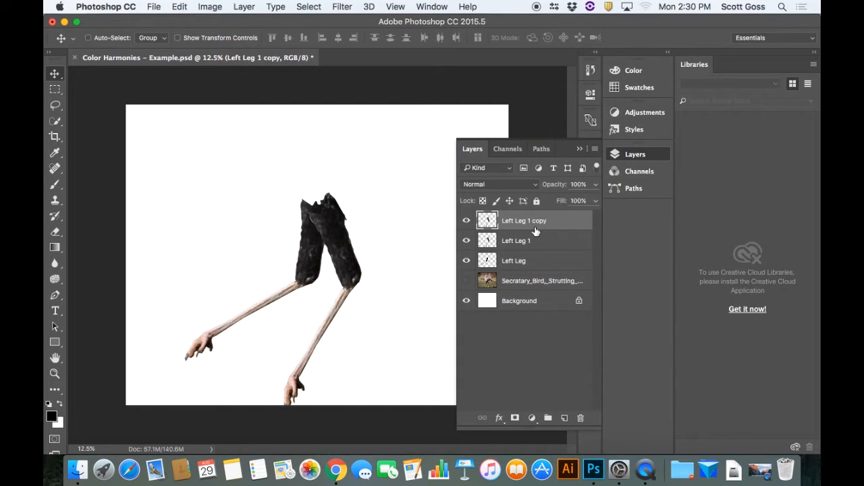
double_click(540, 221)
double_click(543, 220)
text(2)
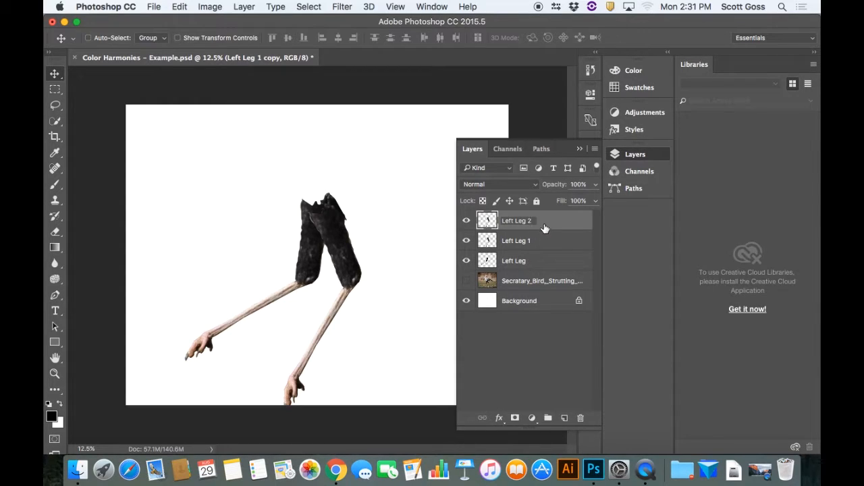
key(Return)
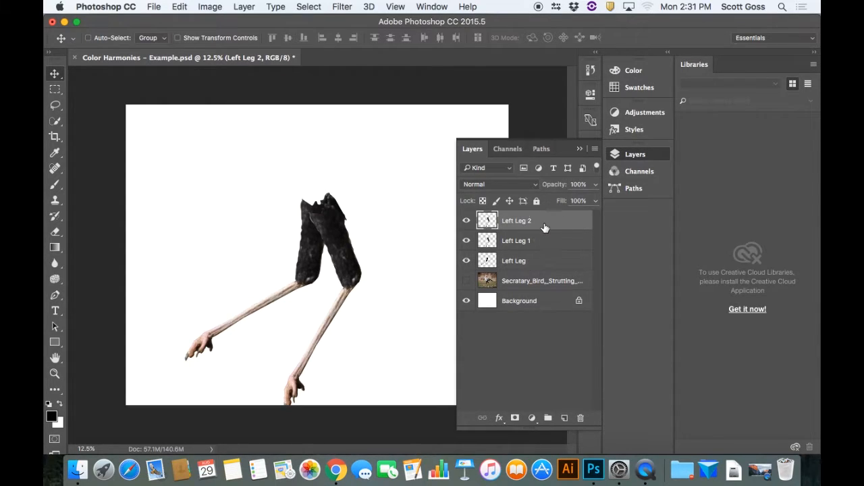
Duplicate the three leg layers together and rename the copy of Left Leg as Left Leg 3
shift+click(539, 260)
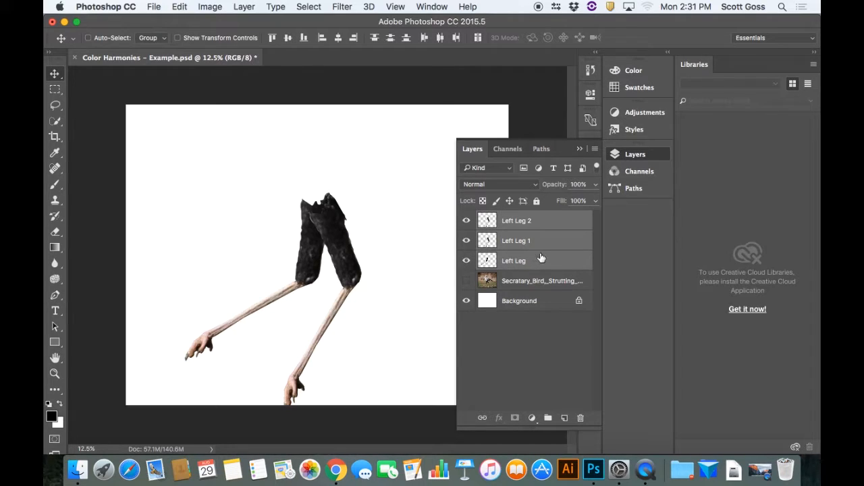
key(super+j)
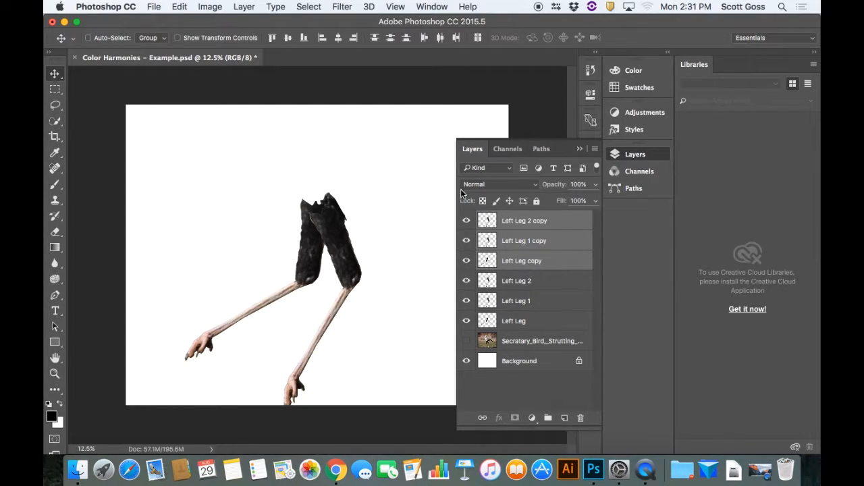
double_click(531, 259)
drag(547, 261, 520, 260)
text(3)
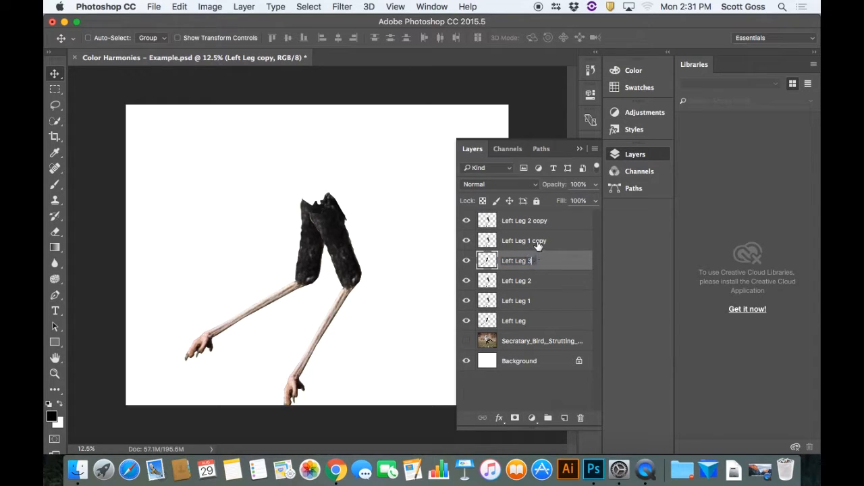
Rename the Left Leg 1 copy layer as Left Leg 4 and the Left Leg 2 copy layer as Left Leg 5
click(538, 242)
double_click(537, 242)
drag(546, 241, 528, 241)
click(530, 279)
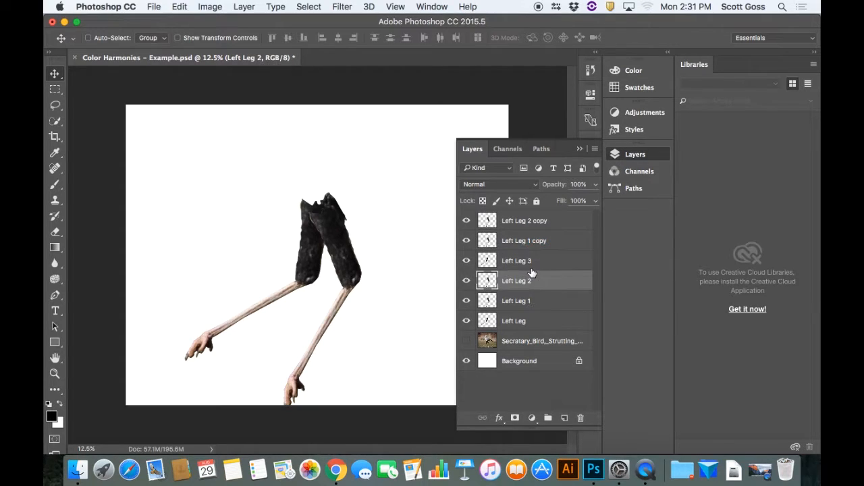
double_click(545, 241)
drag(546, 241, 530, 240)
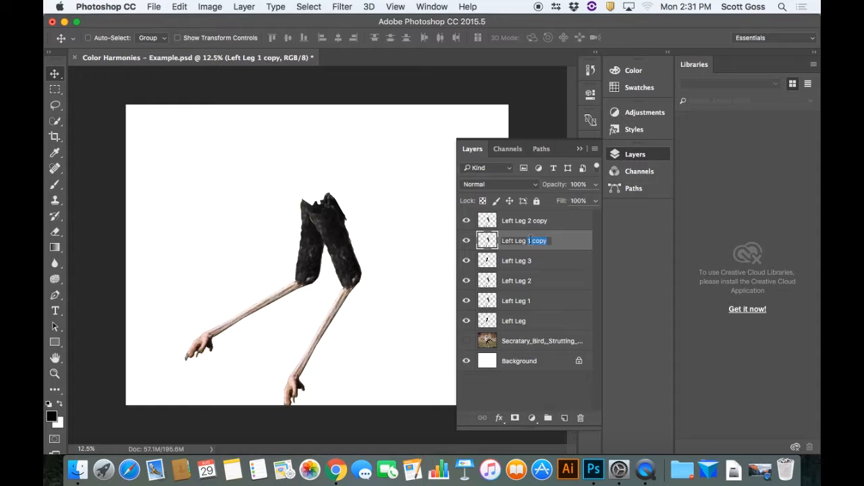
text(4)
double_click(541, 223)
drag(549, 222, 529, 220)
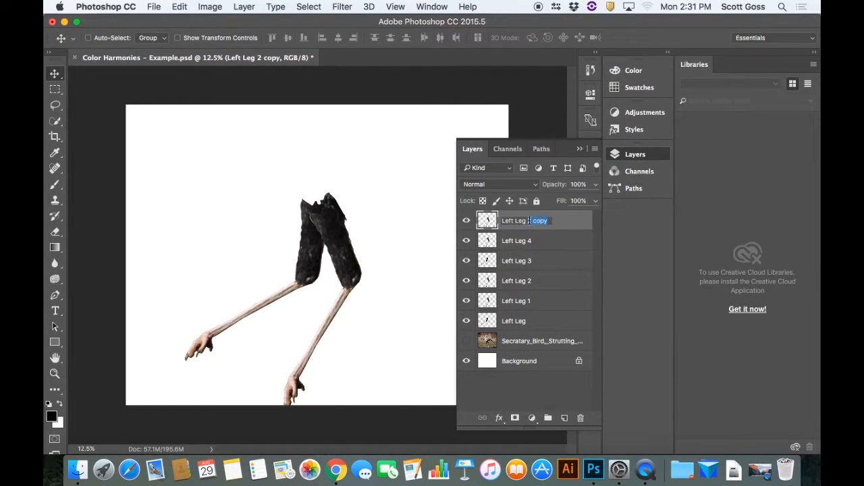
text(5)
click(545, 242)
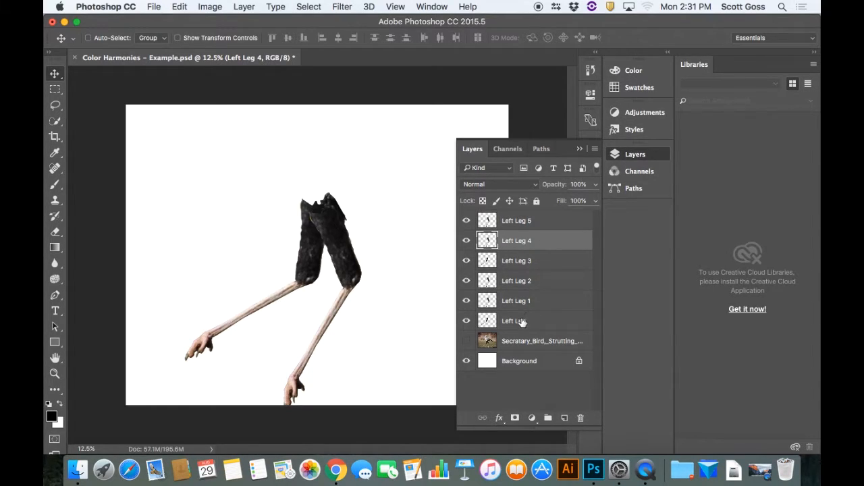
Rotate the Left Leg 2 layer about 28° counterclockwise and place it to the right of Left Leg 1, with the upper ends joined
click(523, 282)
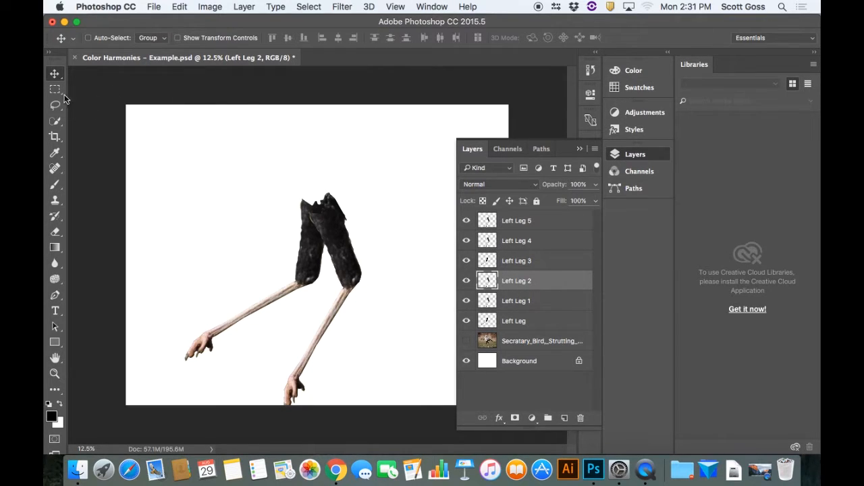
drag(335, 242, 373, 229)
key(super)
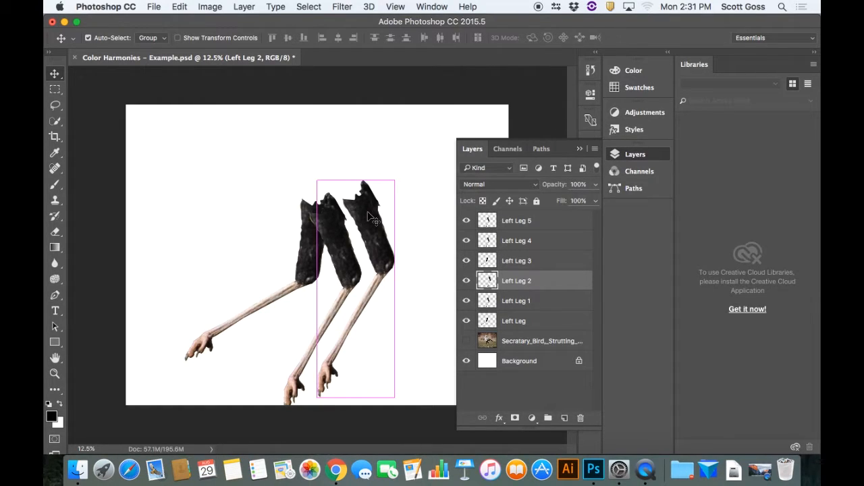
key(super+t)
right_click(368, 216)
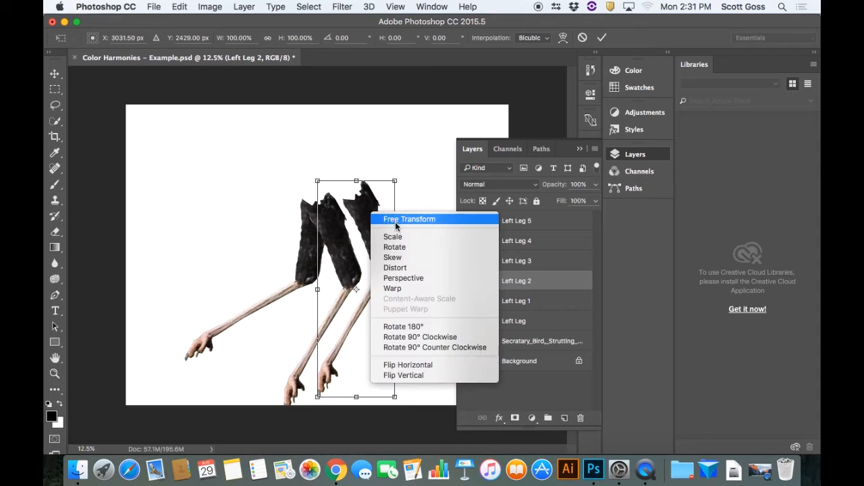
click(391, 247)
drag(400, 178, 354, 164)
drag(367, 245, 374, 247)
drag(357, 168, 344, 171)
drag(375, 244, 378, 249)
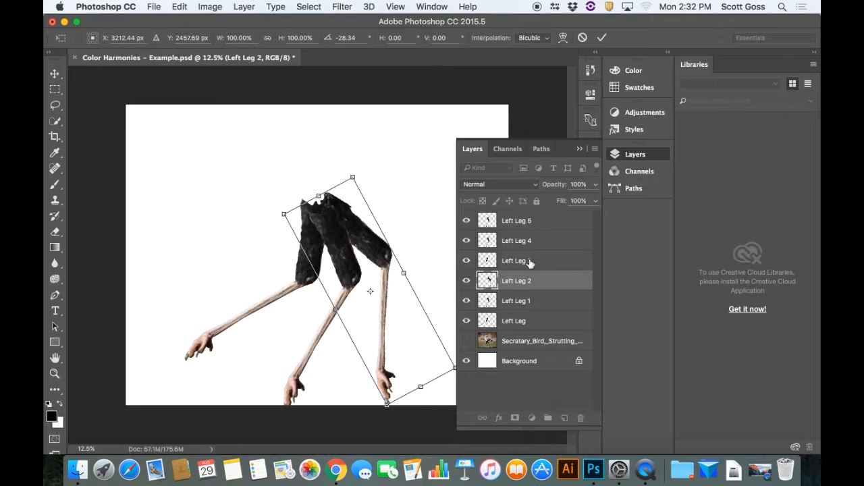
key(Return)
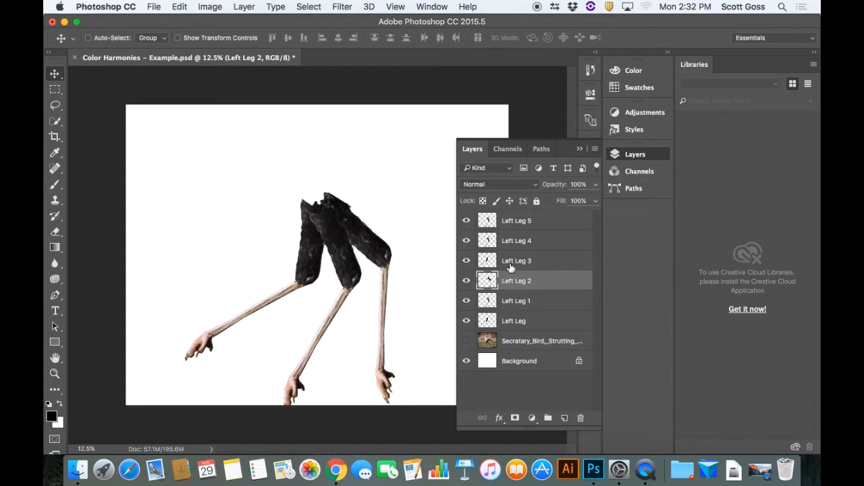
Rotate the Left Leg 3 layer about 89° counterclockwise and move its upper end onto the shared joint, above Left Leg 2 on the canvas
click(511, 265)
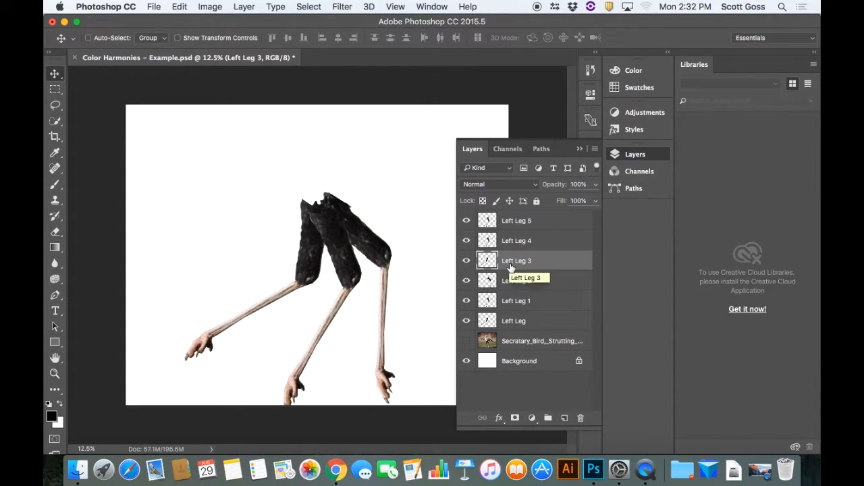
key(super+t)
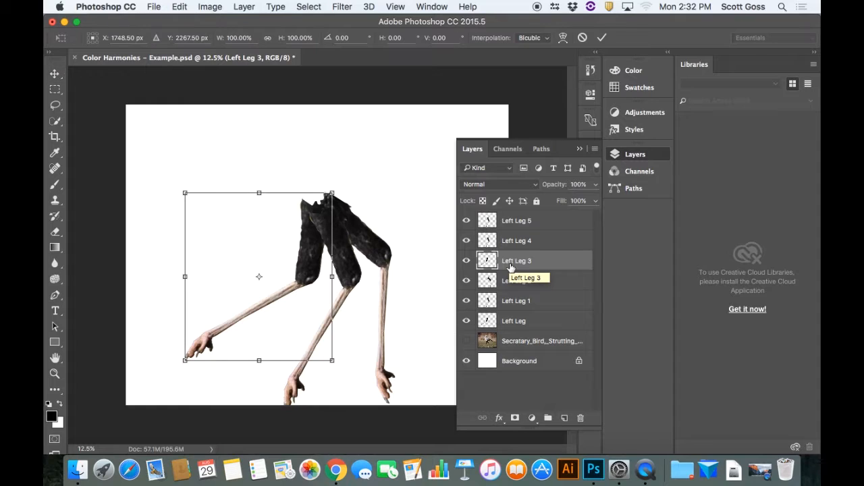
right_click(309, 230)
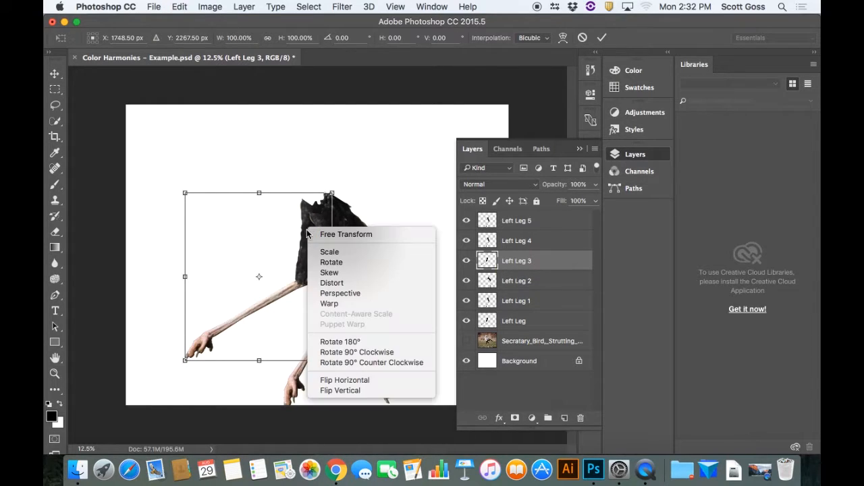
click(336, 263)
drag(332, 194, 162, 174)
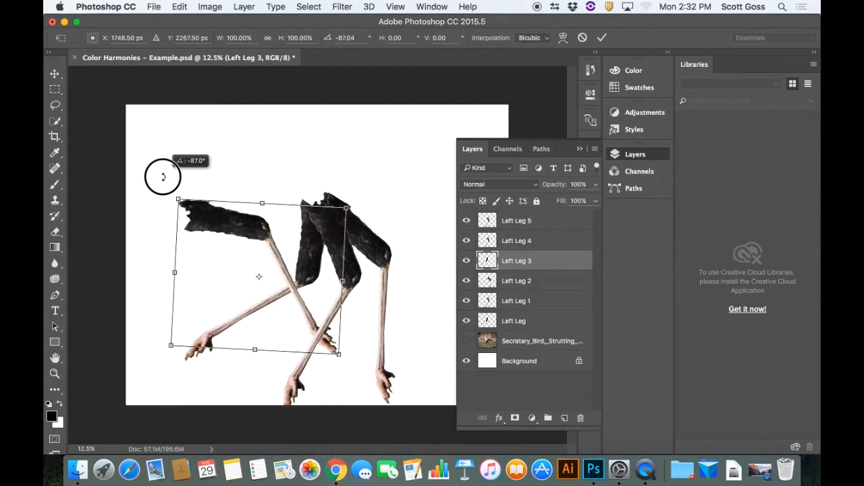
drag(229, 212, 368, 218)
drag(317, 186, 313, 189)
drag(350, 212, 347, 207)
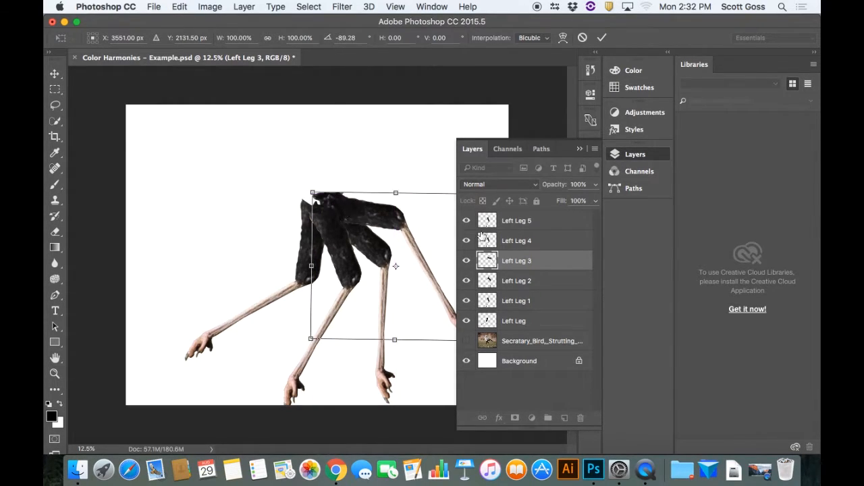
key(Return)
Rotate the Left Leg 4 layer about 90° counterclockwise and fan it out from the shared joint above Left Leg 3 on the canvas
click(520, 244)
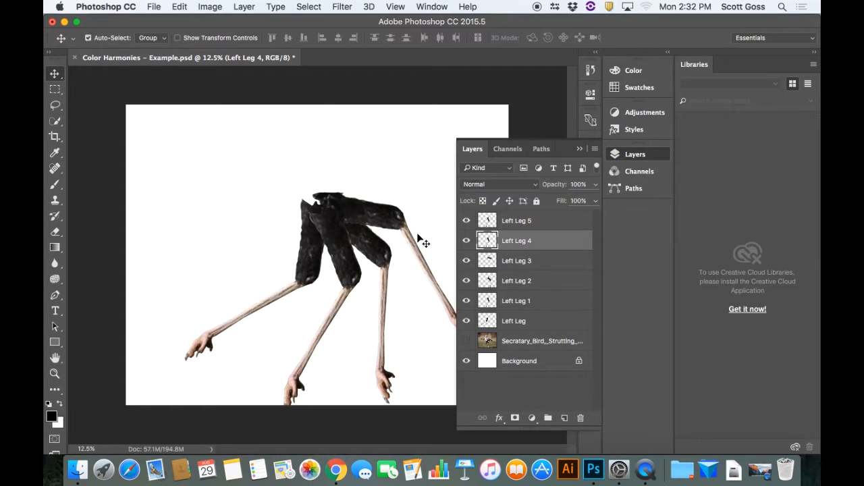
key(super+t)
drag(362, 183, 190, 195)
drag(240, 258, 343, 175)
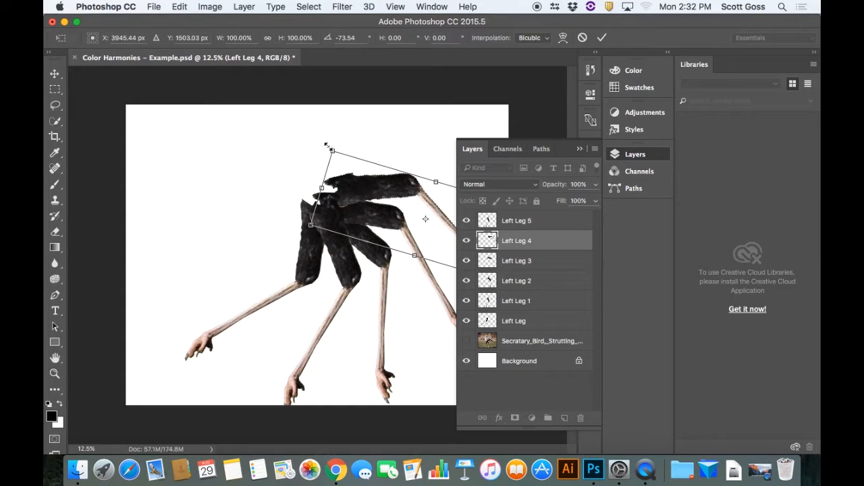
drag(321, 146, 290, 172)
mouse_move(354, 194)
mouse_down()
mouse_move(361, 202)
mouse_move(357, 183)
mouse_move(359, 192)
mouse_up()
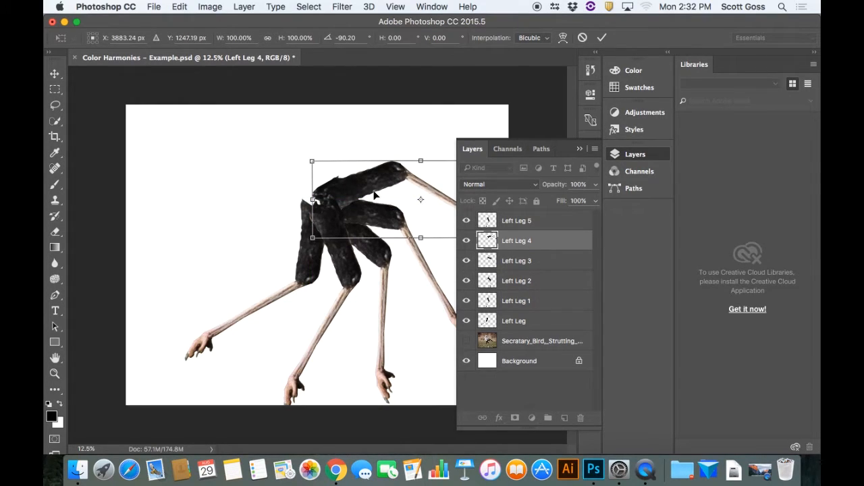
key(Return)
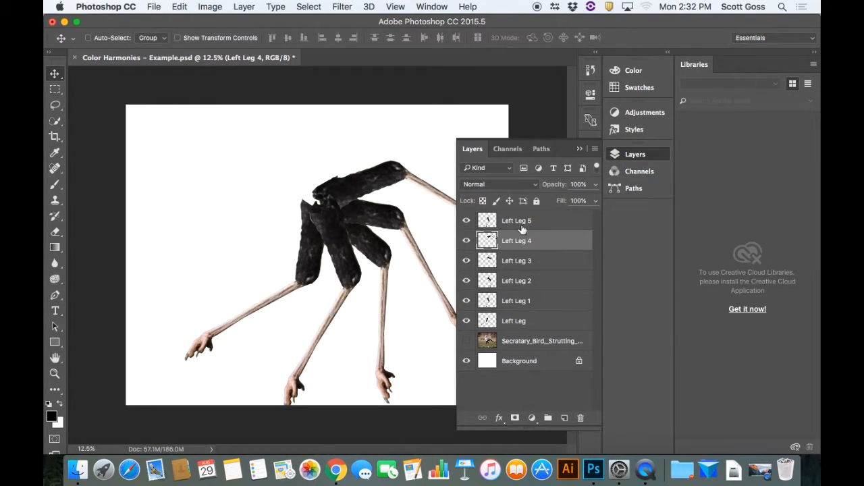
Rotate the Left Leg 5 layer about 147° counterclockwise and move it so it points upward from the shared joint
click(520, 223)
key(super+t)
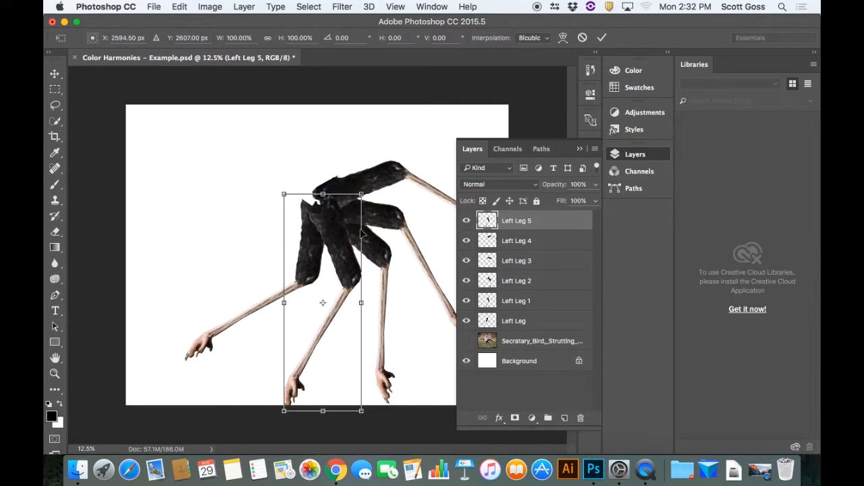
drag(371, 191, 211, 372)
drag(270, 359, 322, 190)
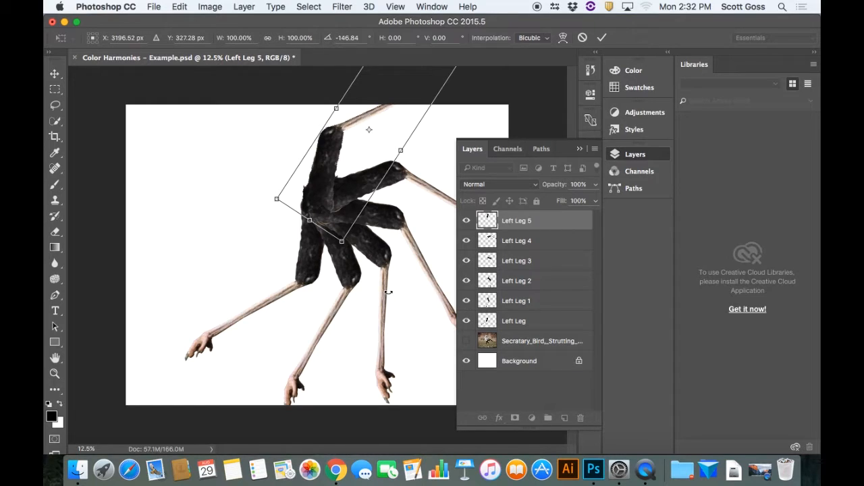
key(Return)
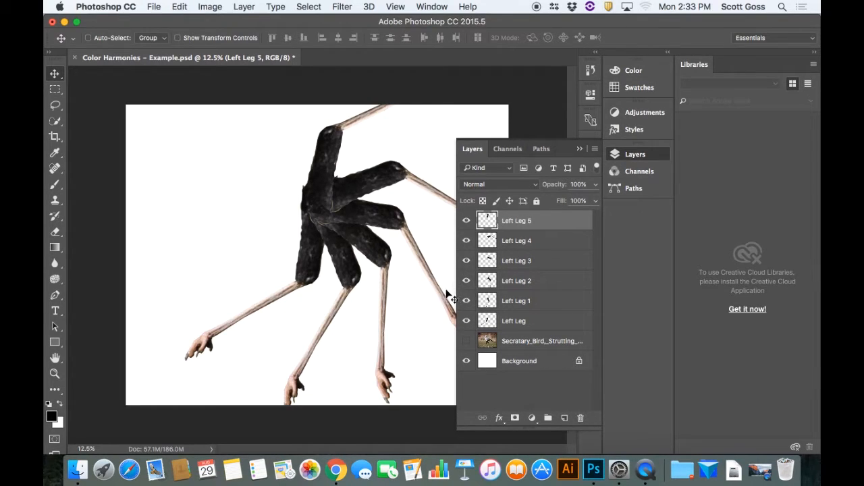
Toggle the visibility of Left Leg 5 and Left Leg 4 off and on, and hide the Left Leg 3 layer
click(467, 221)
click(467, 221)
double_click(466, 240)
click(466, 261)
click(467, 260)
click(466, 261)
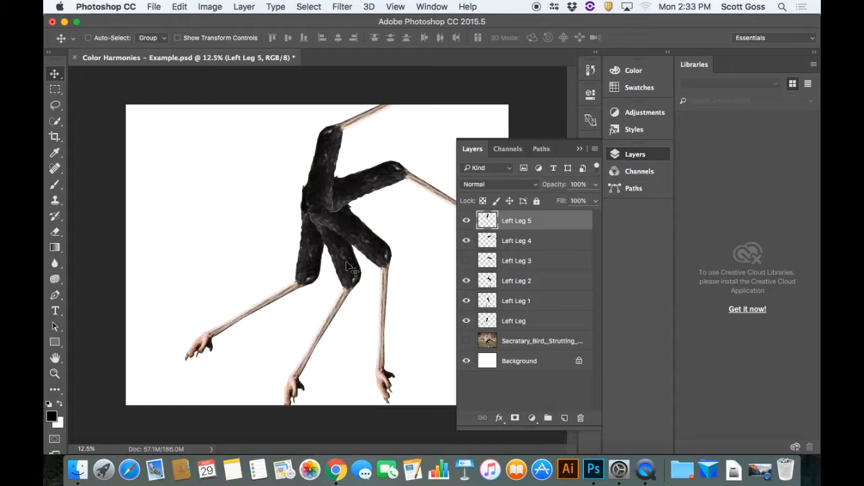
Hide the Left Leg 1 layer, and make the Left Leg 3 and Left Leg 1 layers visible again
click(465, 301)
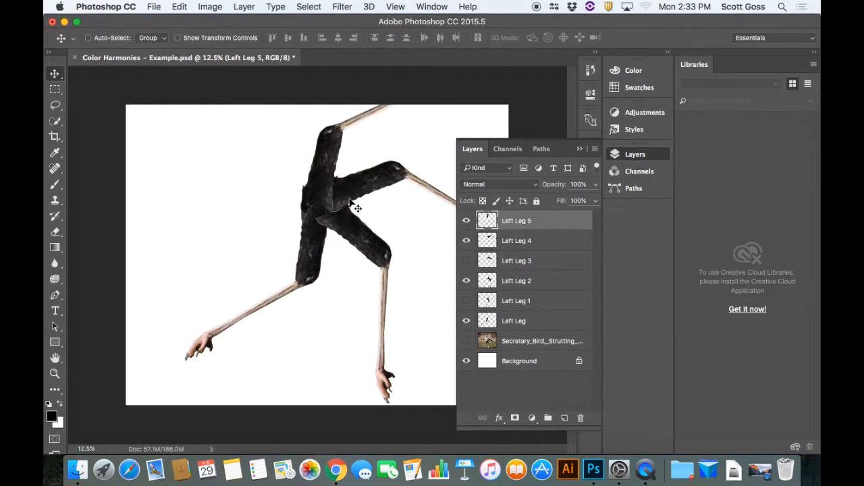
click(466, 261)
click(466, 301)
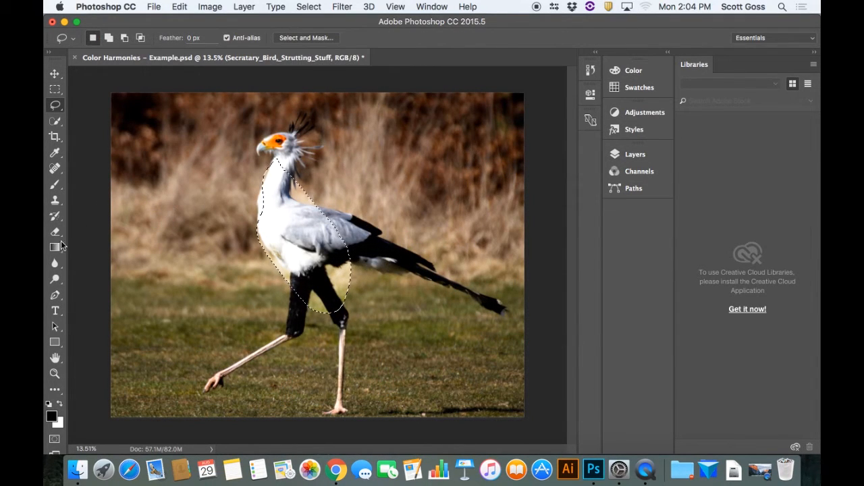
Select the Dodge tool and restore the bird photo to its Rasterize Layer history state
click(55, 279)
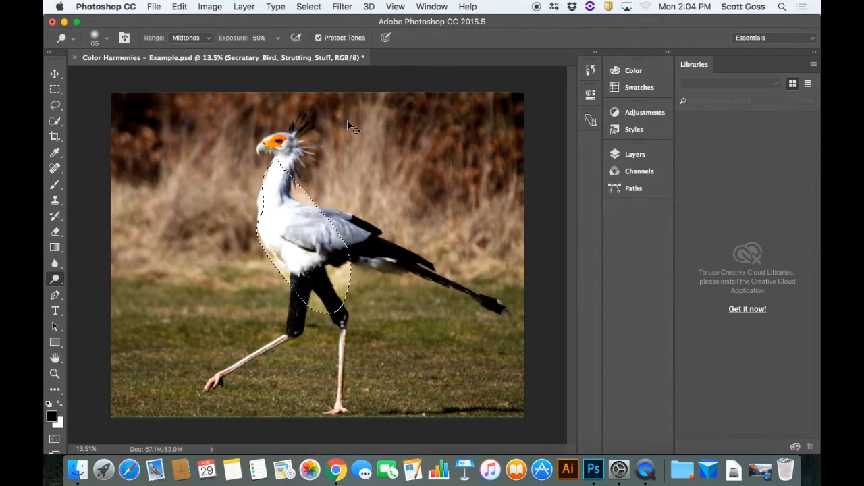
click(590, 69)
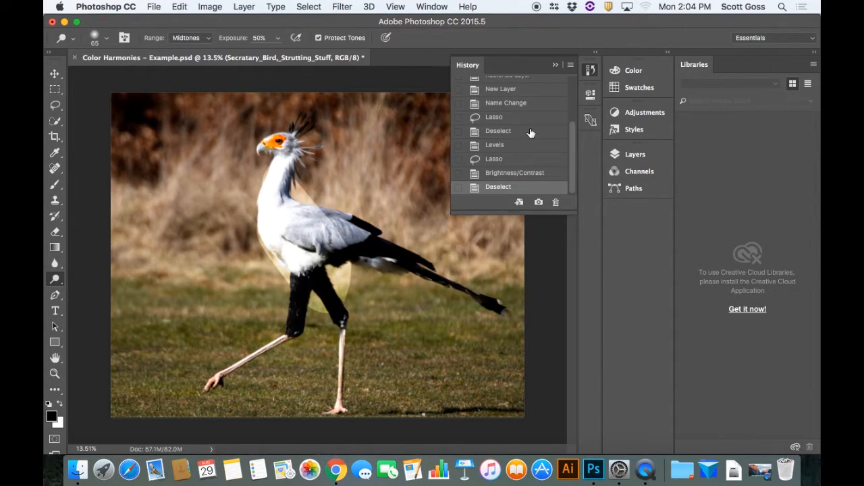
drag(573, 140, 573, 125)
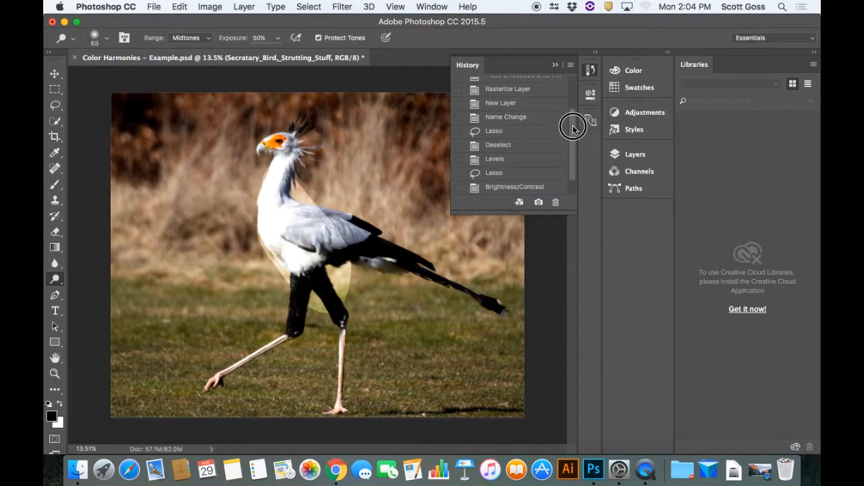
click(523, 91)
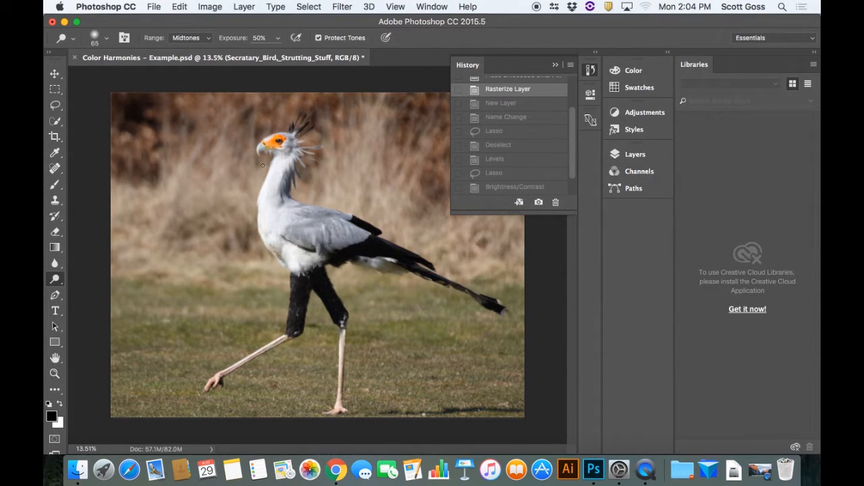
Switch from the Dodge tool to the Burn tool within the same tool group
click(56, 279)
click(94, 289)
click(56, 280)
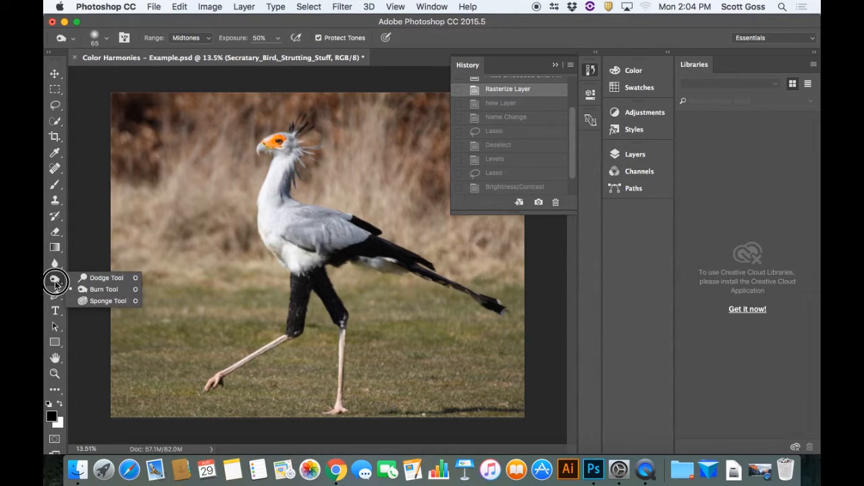
click(97, 282)
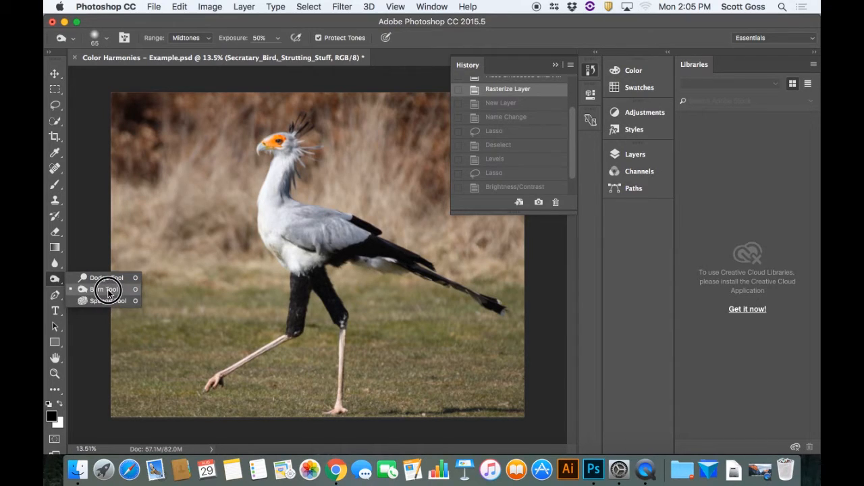
click(107, 290)
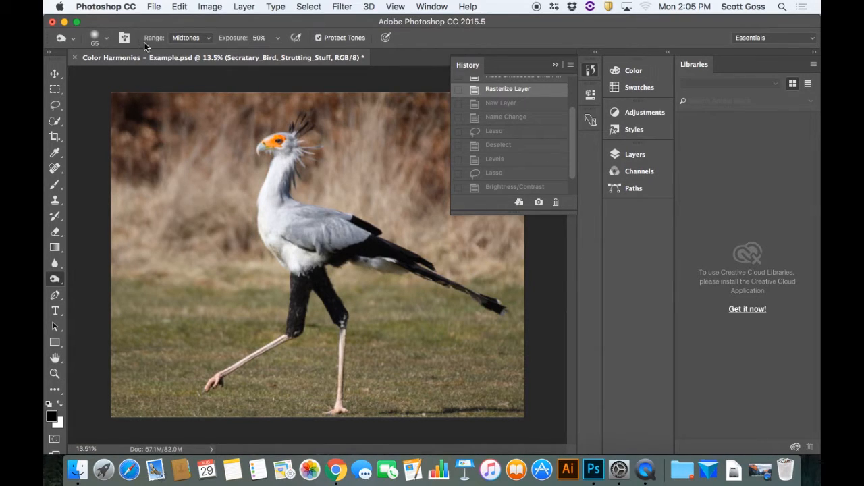
Set the Burn brush's size to 166 px and raise its hardness to the maximum
click(95, 42)
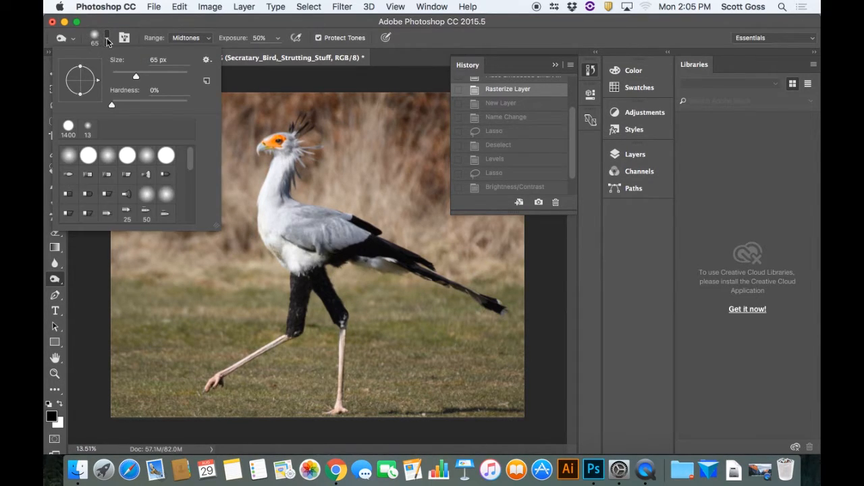
drag(136, 76, 145, 79)
drag(145, 78, 162, 77)
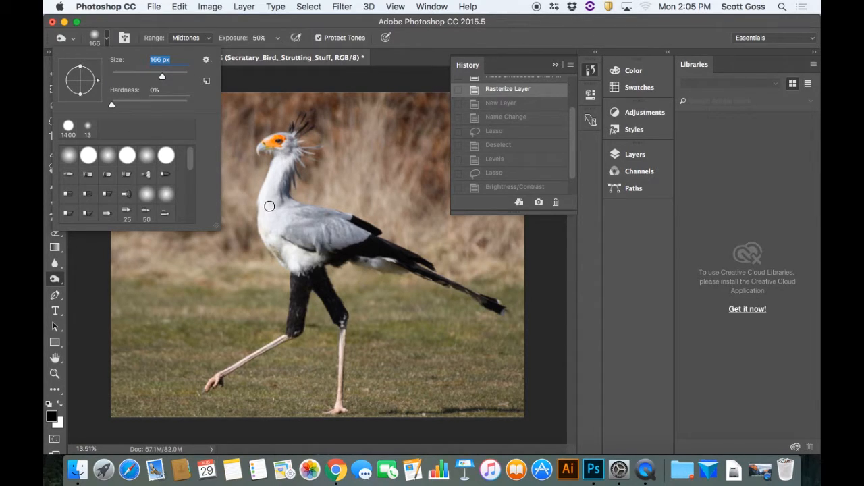
drag(112, 106, 189, 105)
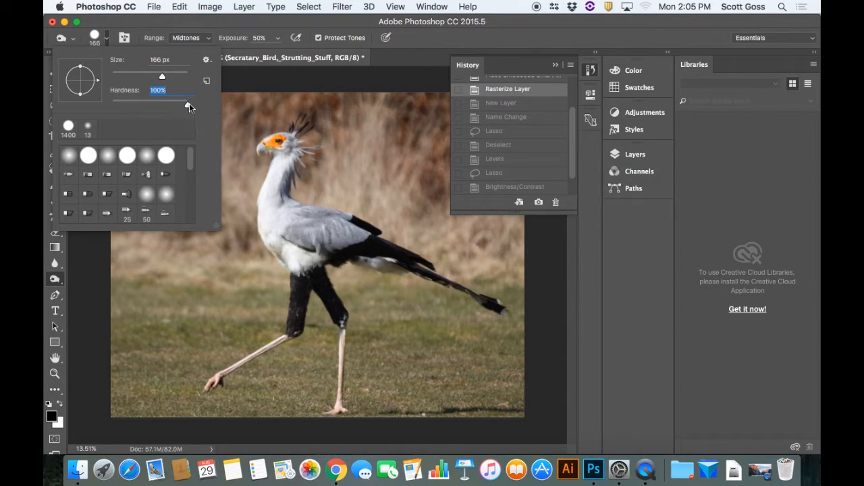
Burn a hard-edged dark spot into the bird's wing with repeated dabs, and restore the Rasterize Layer history state
click(326, 224)
click(326, 225)
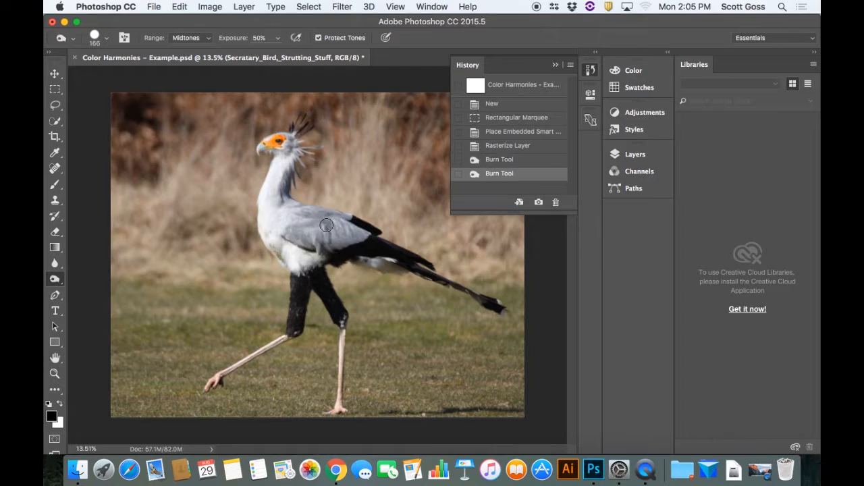
click(326, 224)
click(326, 224)
click(326, 225)
click(326, 225)
click(326, 225)
click(326, 225)
click(326, 225)
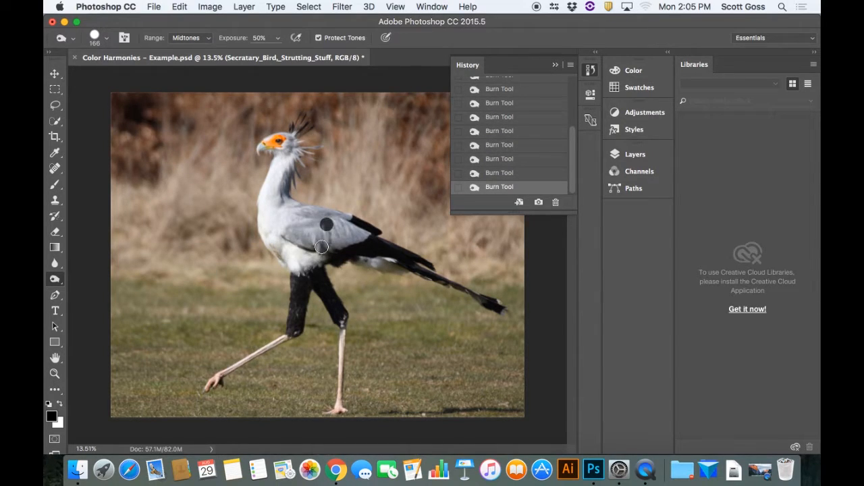
drag(573, 149, 567, 117)
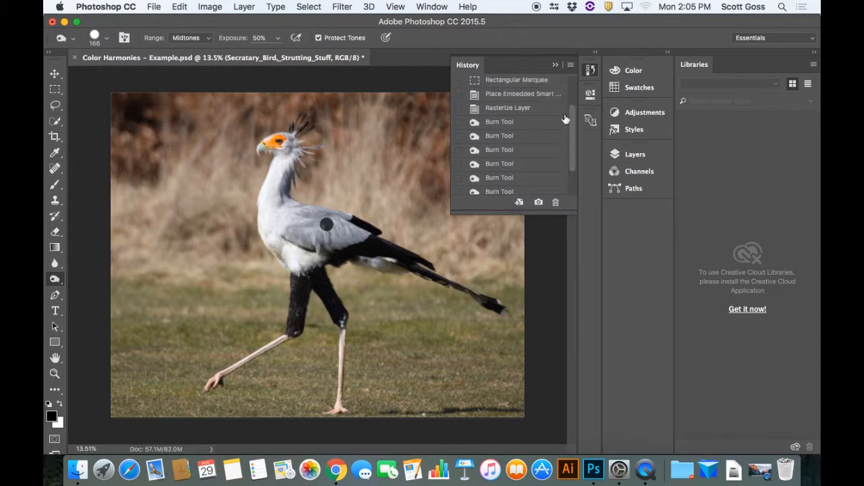
click(530, 108)
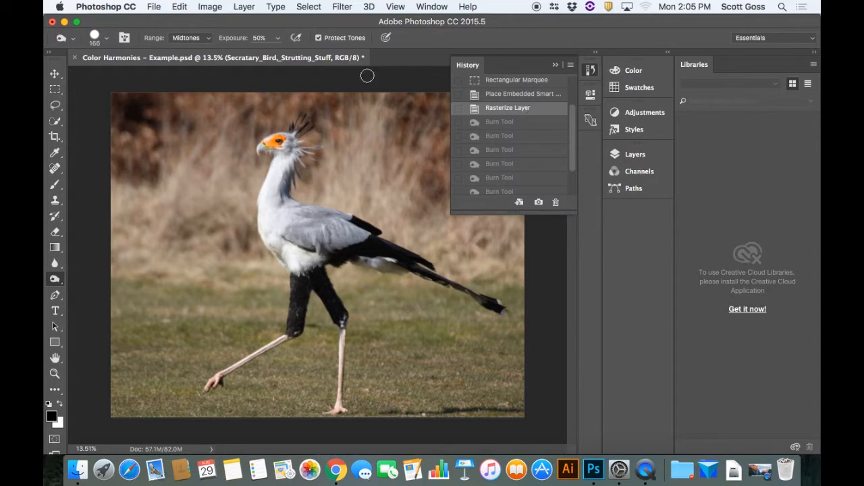
Burn a soft-edged spot into the bird's wing at 18% brush hardness, and revert to the Rasterize Layer history state
click(103, 38)
click(129, 105)
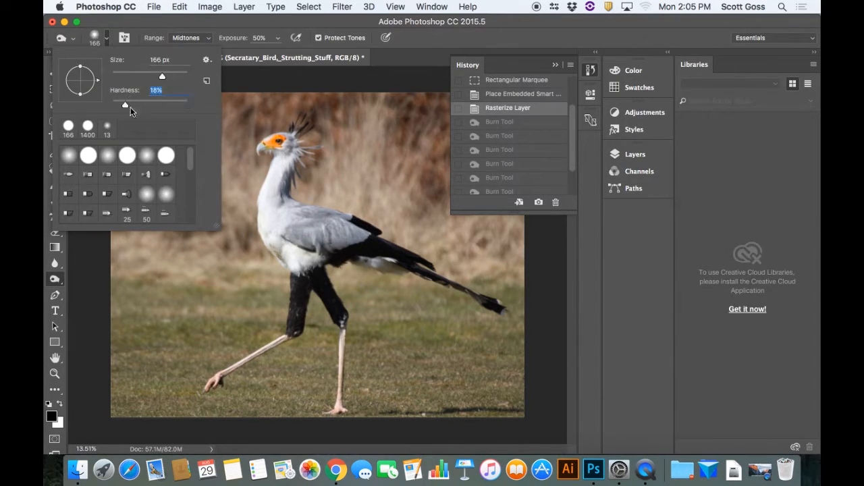
click(322, 226)
click(322, 227)
click(322, 227)
click(322, 227)
click(322, 226)
click(322, 227)
click(322, 227)
click(322, 227)
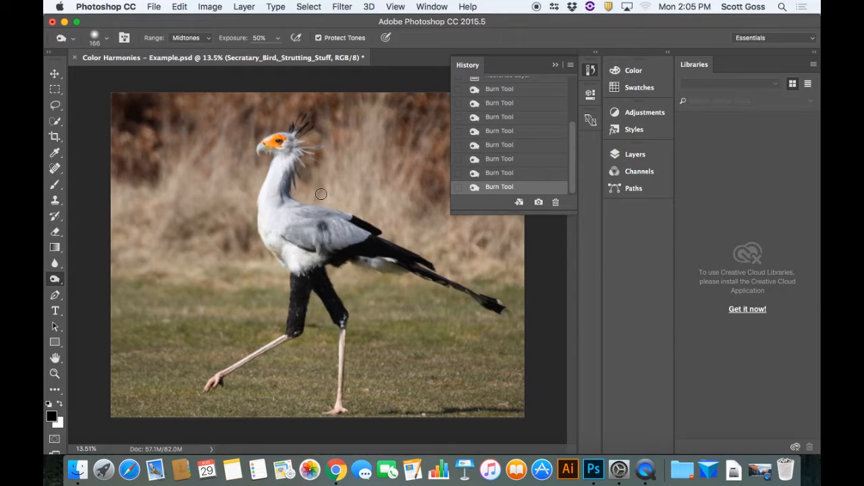
scroll(571, 140, up, 1)
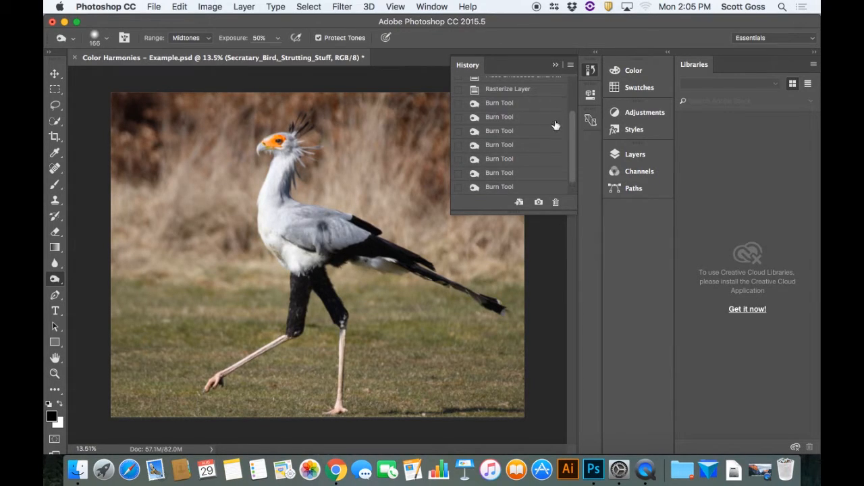
click(526, 91)
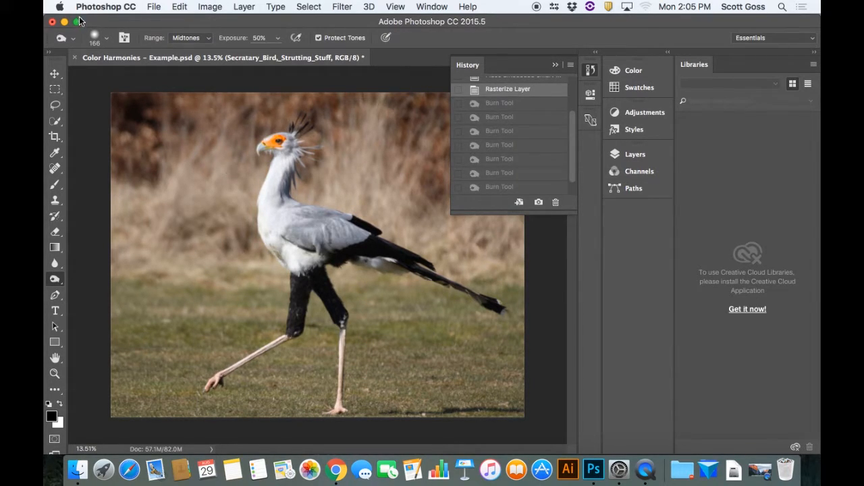
Raise the Burn brush's hardness to a medium setting and close the brush settings
click(106, 38)
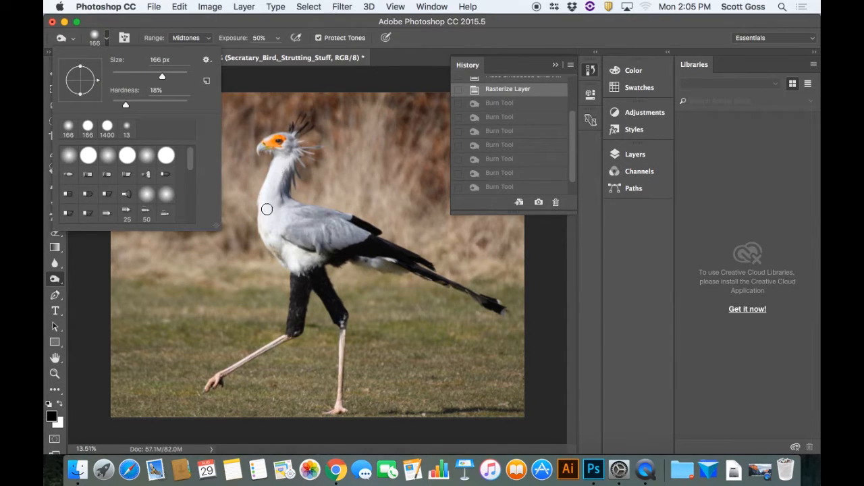
click(156, 103)
double_click(162, 89)
click(307, 76)
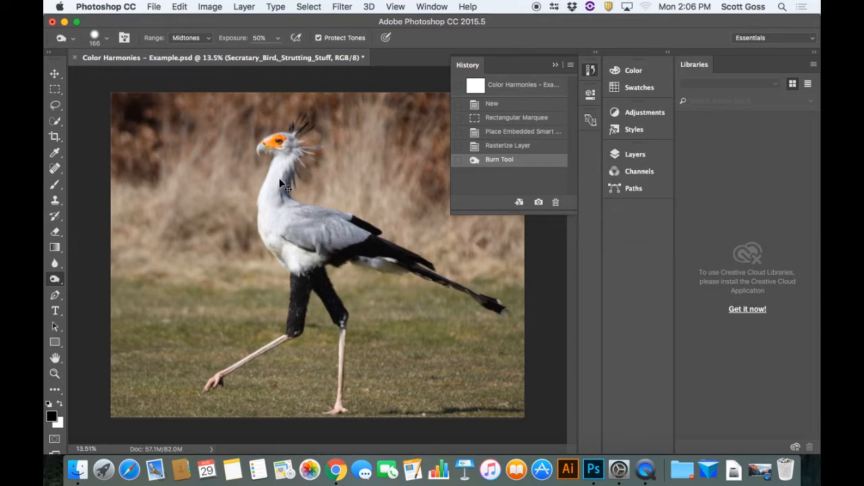
Burn the midtones along the front of the bird's neck at 50% exposure, from the throat down to the chest
key(super+equal)
key(super+equal)
key(super+equal)
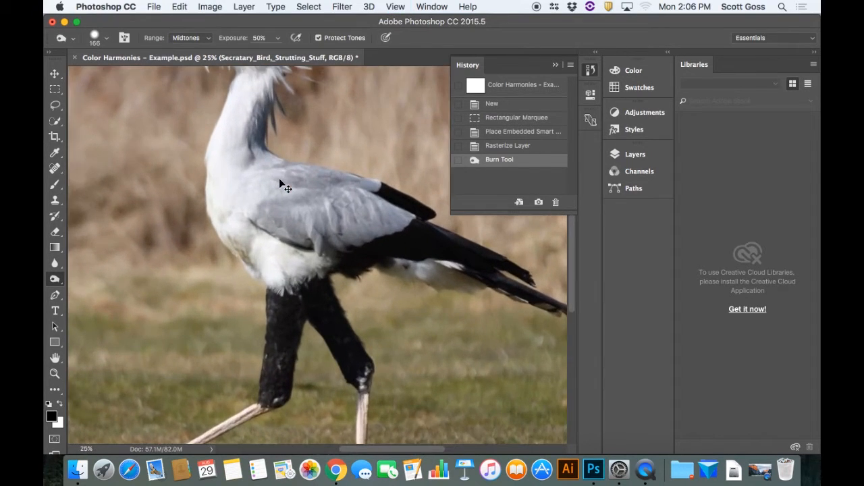
key(super+equal)
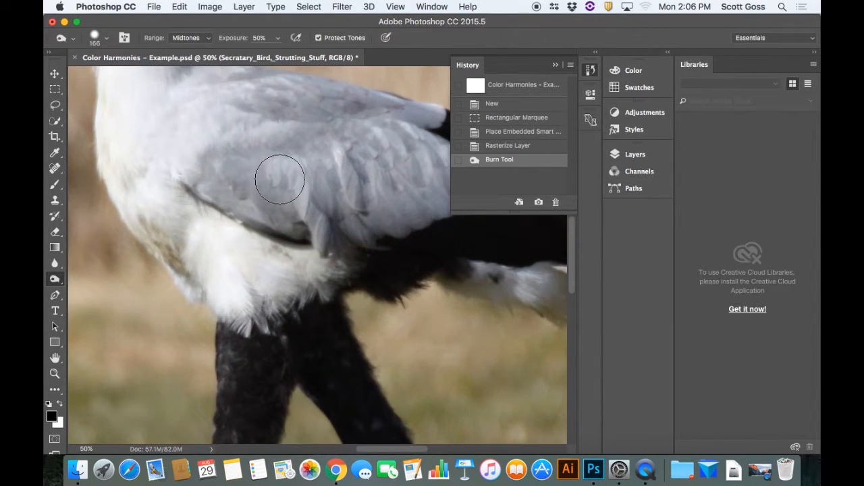
scroll(280, 179, up, 15)
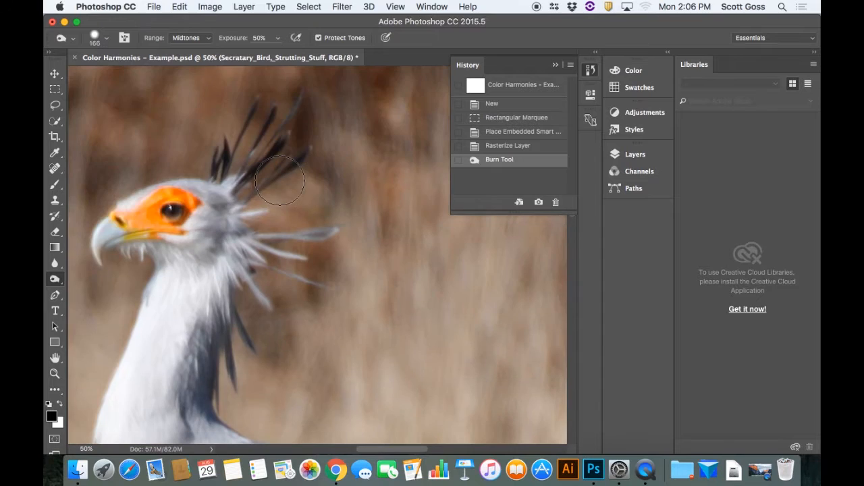
scroll(280, 180, down, 5)
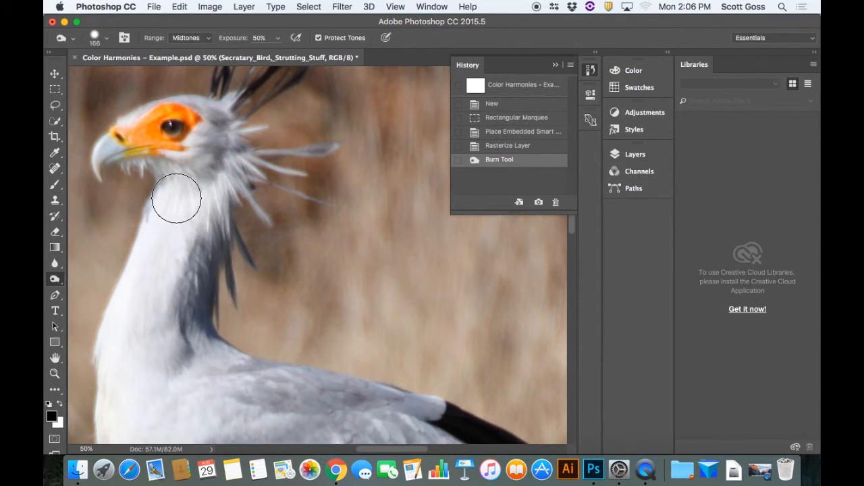
mouse_move(175, 196)
mouse_down()
mouse_move(119, 348)
mouse_move(134, 405)
mouse_up()
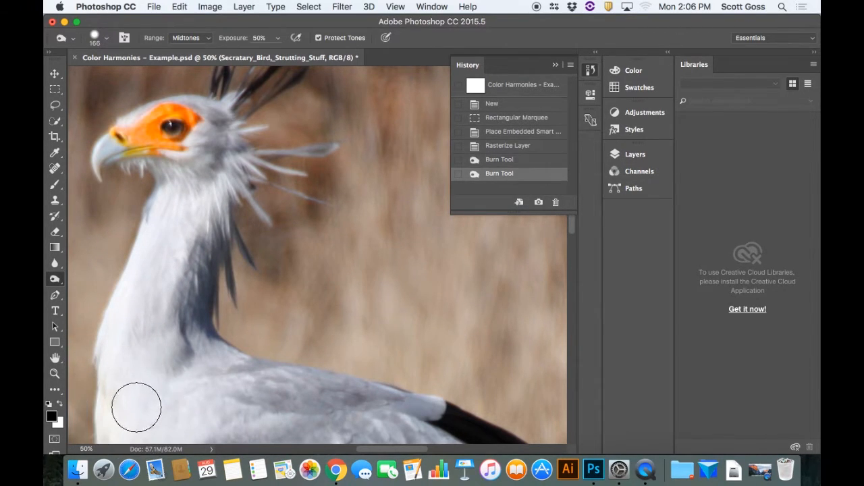
Set the Burn range to Highlights and darken the white feathers on the bird's neck and breast
click(210, 38)
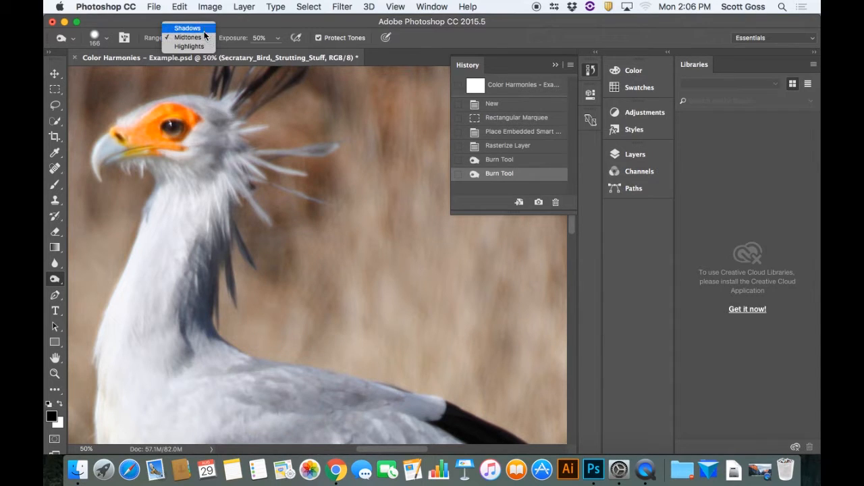
click(201, 46)
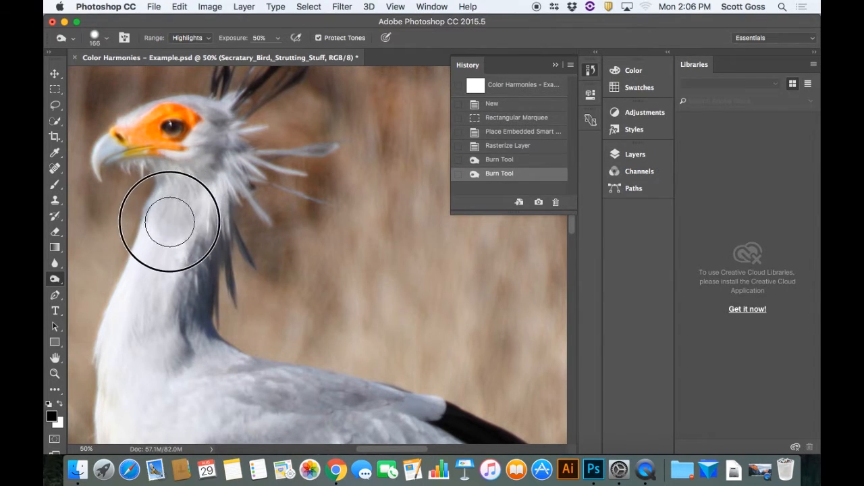
mouse_move(156, 248)
mouse_down()
mouse_move(120, 349)
mouse_move(129, 411)
mouse_up()
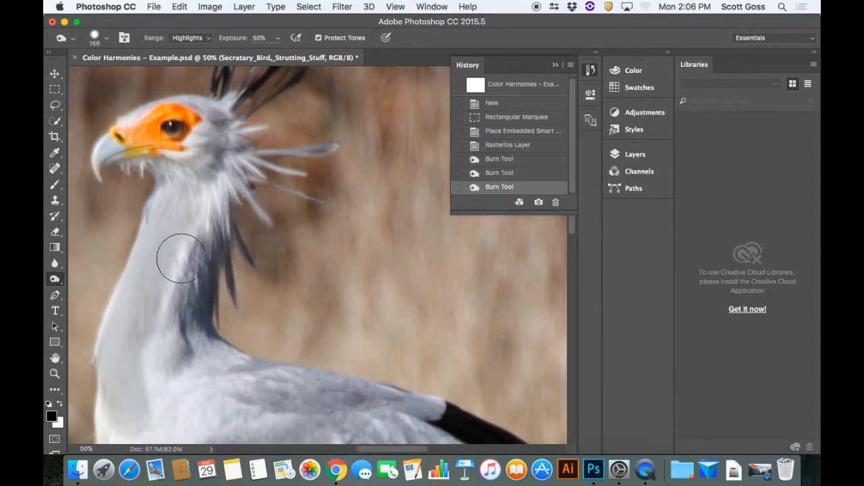
mouse_move(201, 226)
mouse_down()
mouse_move(170, 322)
mouse_move(164, 399)
mouse_up()
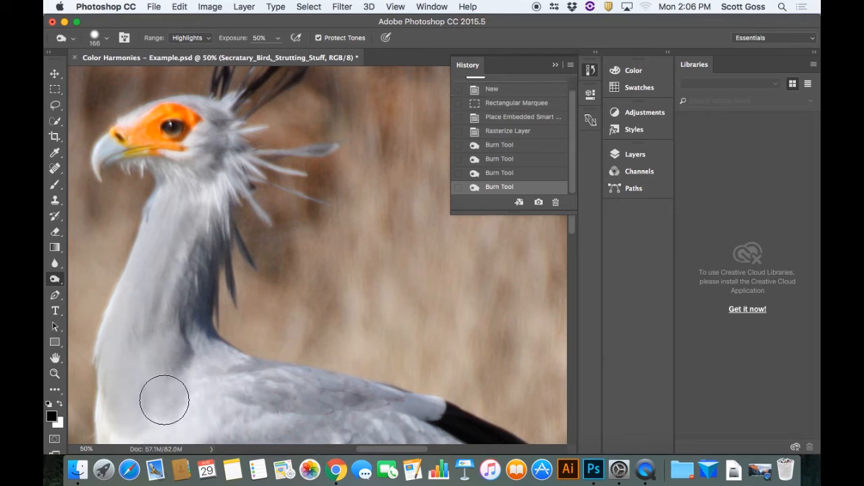
scroll(165, 390, down, 5)
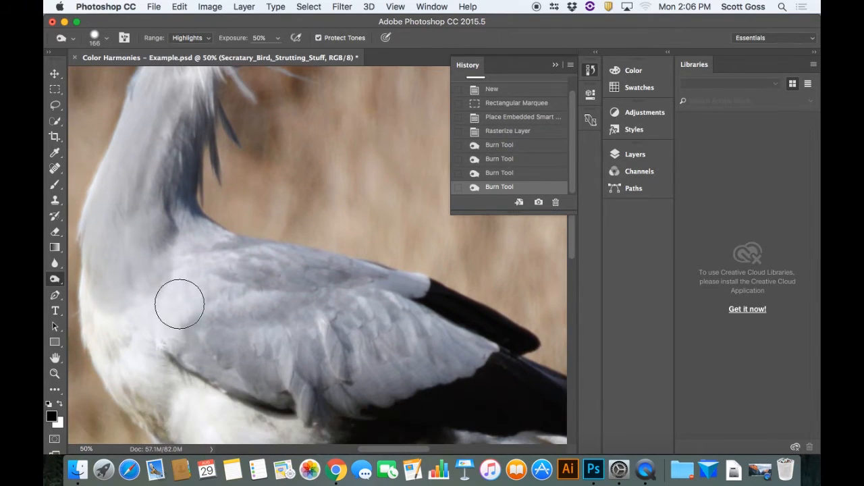
mouse_move(113, 277)
mouse_down()
mouse_move(104, 330)
mouse_move(141, 395)
mouse_move(191, 425)
mouse_move(251, 435)
mouse_move(140, 338)
mouse_move(133, 260)
mouse_up()
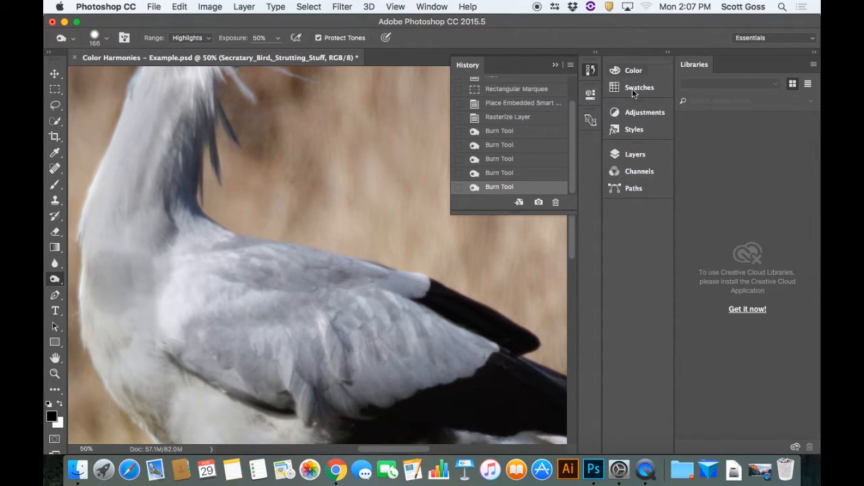
Restore the Rasterize Layer history state and dodge the midtones along the upper edge of the wing near the black feathers
click(522, 119)
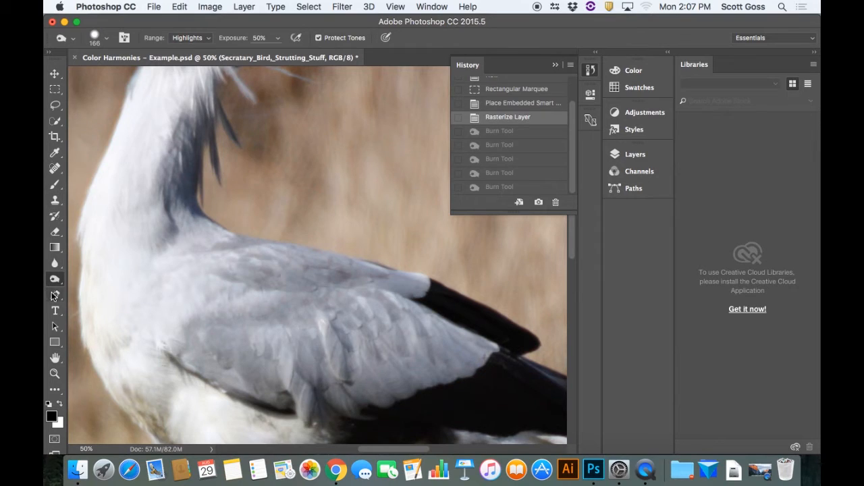
drag(56, 282, 92, 276)
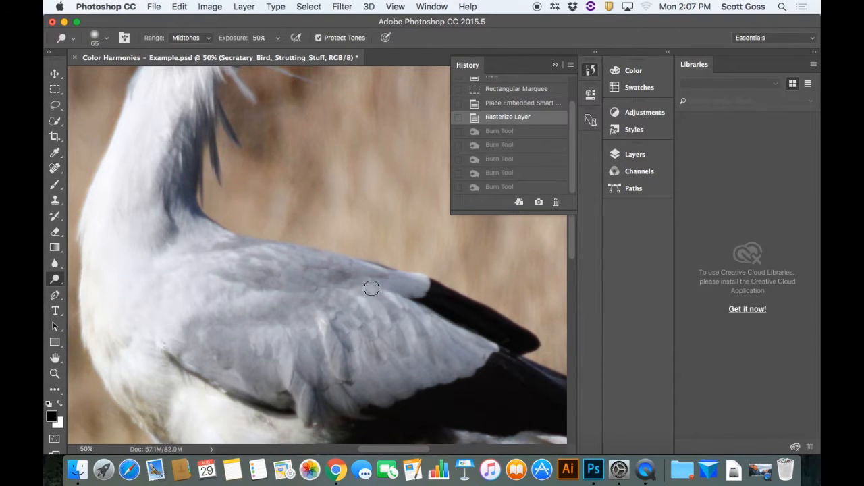
drag(446, 306, 465, 318)
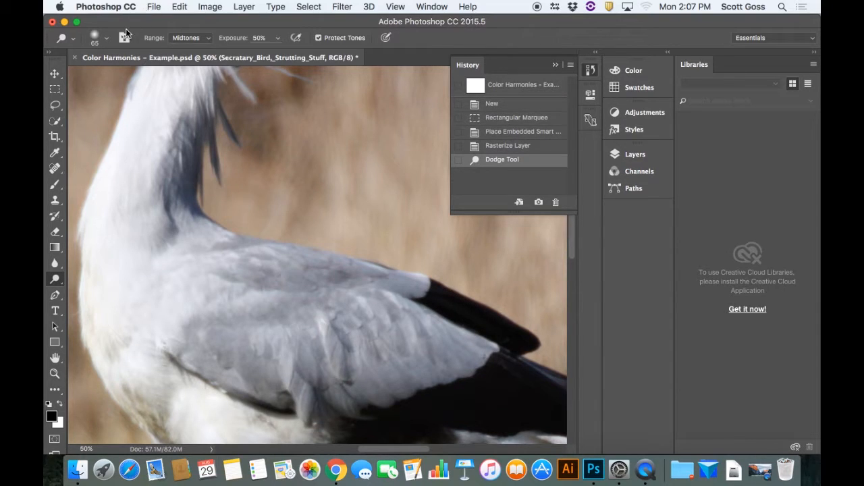
Set the Dodge range to Shadows and lighten the grey feathers near the rear tip of the wing
click(209, 38)
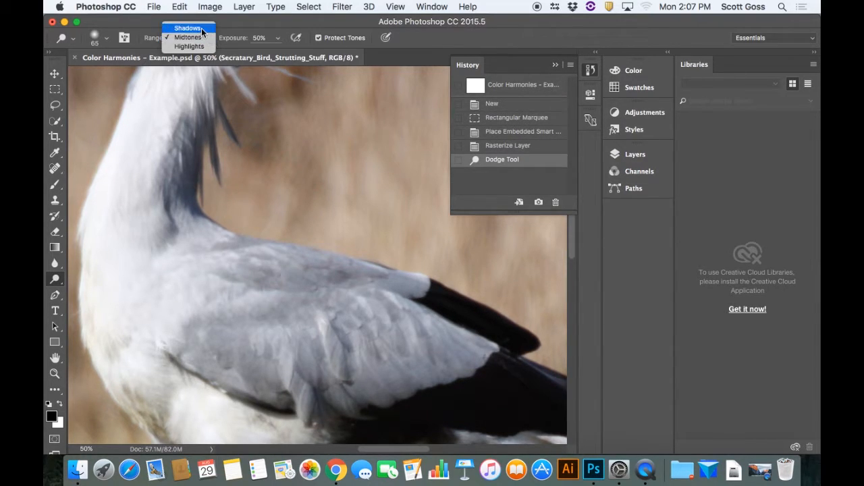
click(186, 27)
mouse_move(496, 336)
mouse_down()
mouse_move(432, 294)
mouse_move(484, 320)
mouse_up()
mouse_move(434, 310)
mouse_down()
mouse_move(360, 303)
mouse_move(422, 333)
mouse_move(420, 342)
mouse_move(373, 323)
mouse_move(450, 353)
mouse_up()
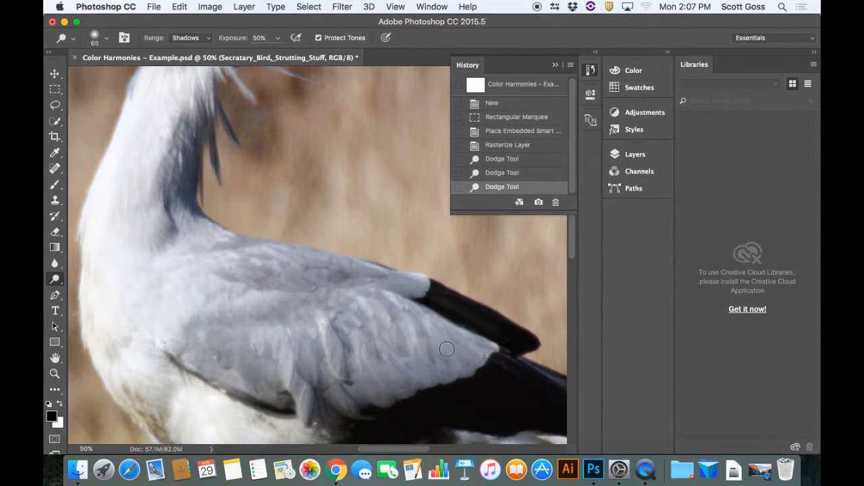
Restore the Rasterize Layer history state to remove the dodge strokes from the bird
click(621, 158)
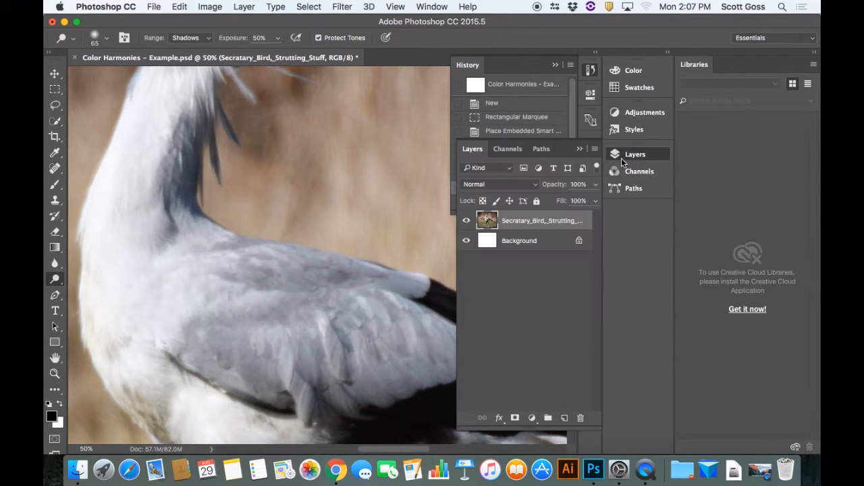
click(580, 149)
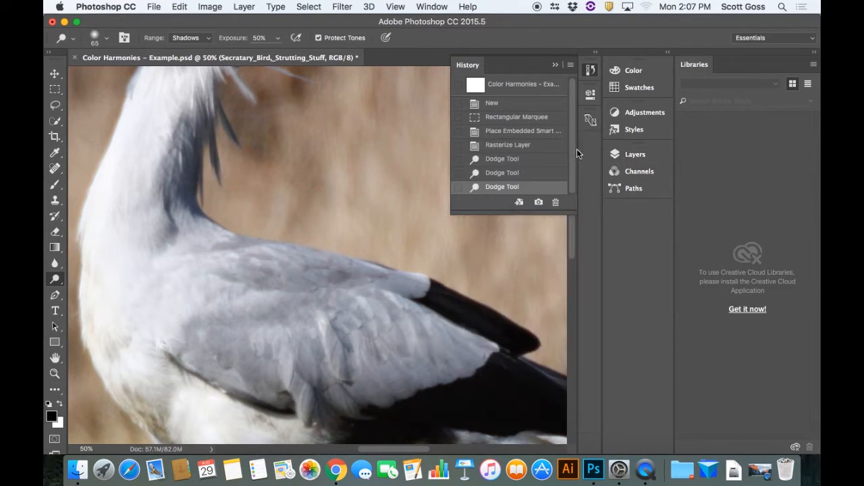
click(507, 145)
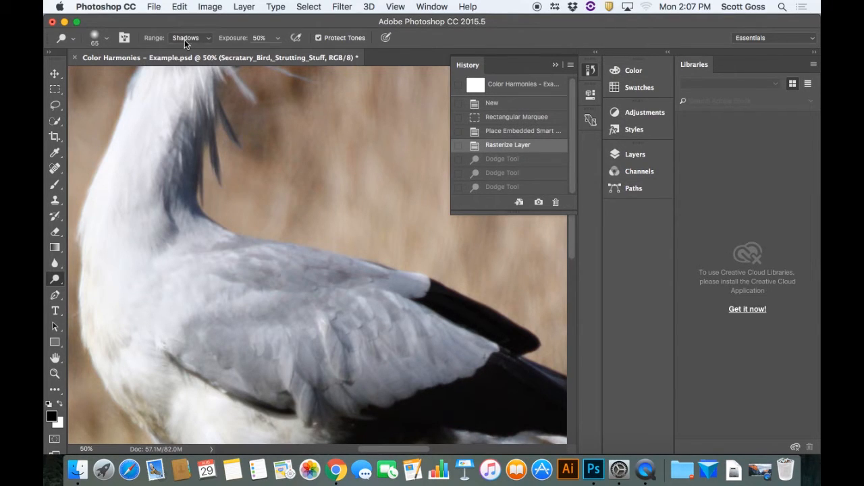
Raise the Dodge brush's hardness to maximum and lighten the shadows across the lower rear wing feathers at 50% exposure
click(105, 39)
drag(110, 104, 181, 105)
mouse_move(446, 353)
mouse_down()
mouse_move(366, 333)
mouse_move(452, 347)
mouse_move(380, 321)
mouse_move(460, 337)
mouse_move(398, 313)
mouse_move(473, 343)
mouse_move(453, 364)
mouse_move(476, 350)
mouse_move(472, 370)
mouse_move(374, 377)
mouse_move(439, 358)
mouse_move(344, 346)
mouse_move(428, 362)
mouse_move(403, 385)
mouse_move(378, 389)
mouse_move(397, 386)
mouse_move(367, 368)
mouse_move(399, 366)
mouse_move(377, 373)
mouse_move(378, 347)
mouse_up()
mouse_move(463, 353)
mouse_down()
mouse_move(358, 322)
mouse_move(410, 339)
mouse_move(376, 346)
mouse_move(451, 363)
mouse_move(390, 362)
mouse_move(441, 368)
mouse_move(398, 372)
mouse_up()
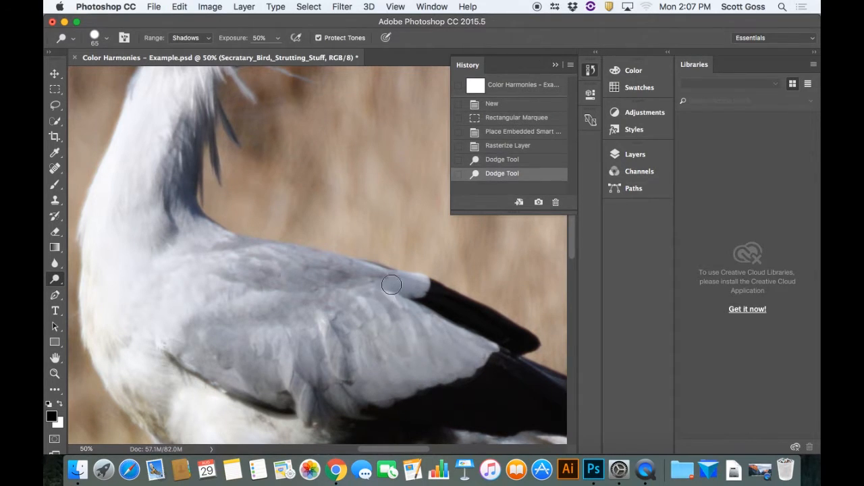
Set the Dodge exposure to 100% and lighten the shadows on the lower wing and the black feathers beneath it
click(277, 38)
drag(276, 54, 314, 53)
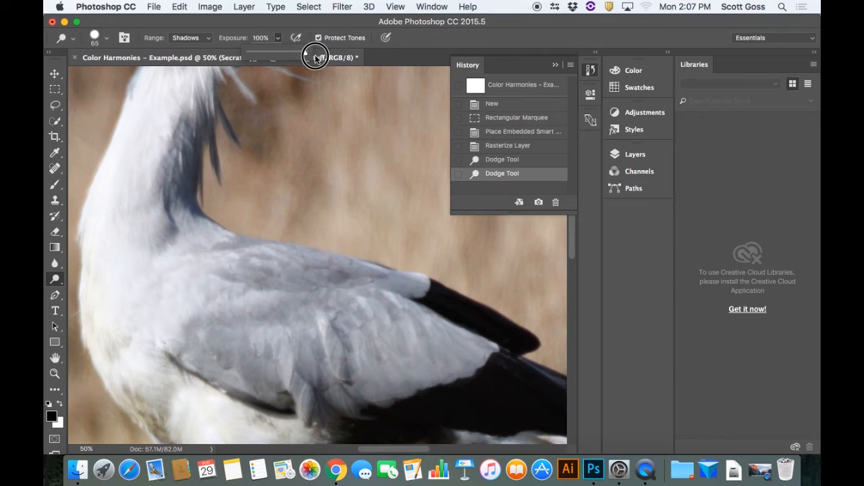
mouse_move(451, 348)
mouse_down()
mouse_move(408, 327)
mouse_move(483, 353)
mouse_move(420, 325)
mouse_move(481, 345)
mouse_move(448, 336)
mouse_move(477, 357)
mouse_move(372, 340)
mouse_move(451, 378)
mouse_move(512, 383)
mouse_move(421, 390)
mouse_move(425, 348)
mouse_up()
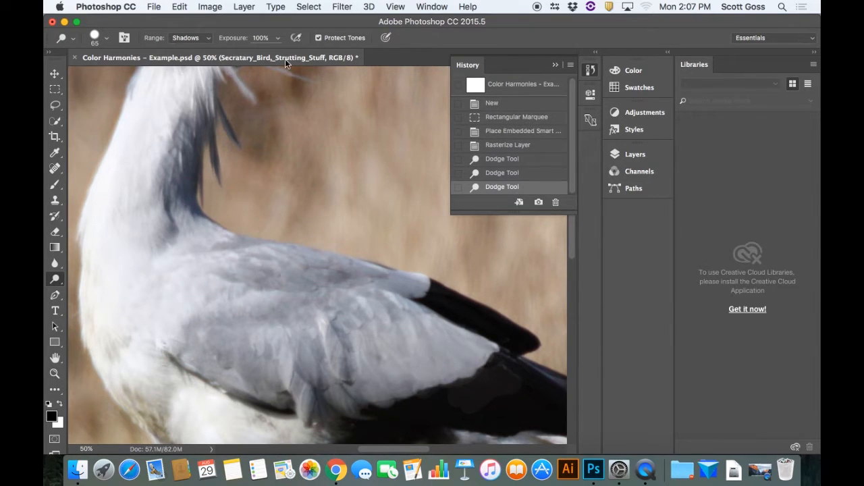
Lower the Dodge exposure to 18% and lighten the shadows on the upper rear wing feathers
click(276, 38)
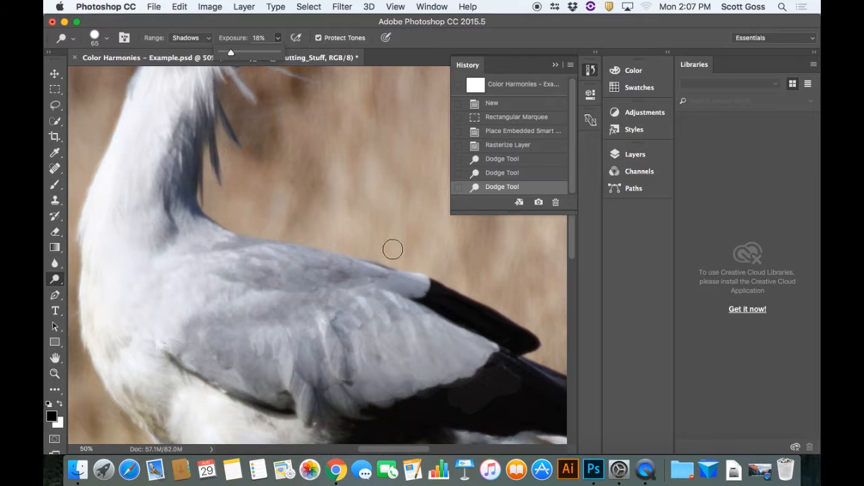
mouse_move(371, 299)
mouse_down()
mouse_move(322, 304)
mouse_move(379, 333)
mouse_move(389, 319)
mouse_move(368, 319)
mouse_move(411, 320)
mouse_up()
click(411, 312)
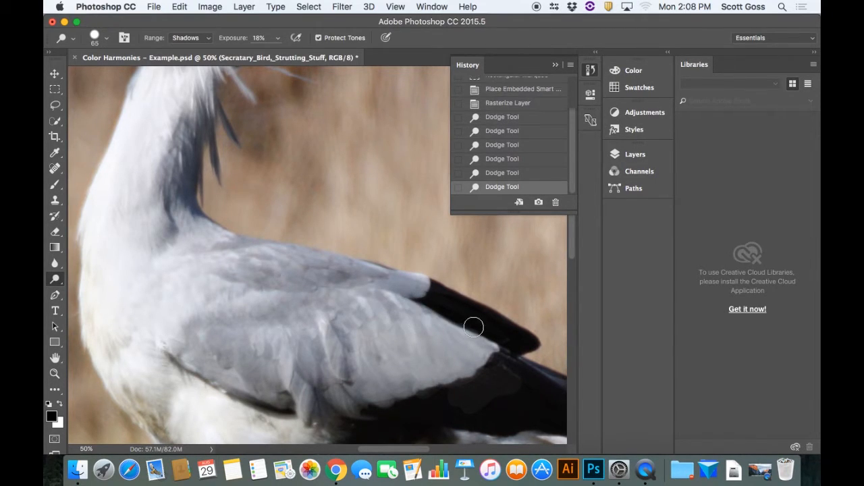
Restore the Rasterize Layer history state and switch to the Sponge tool in Saturate mode
click(517, 102)
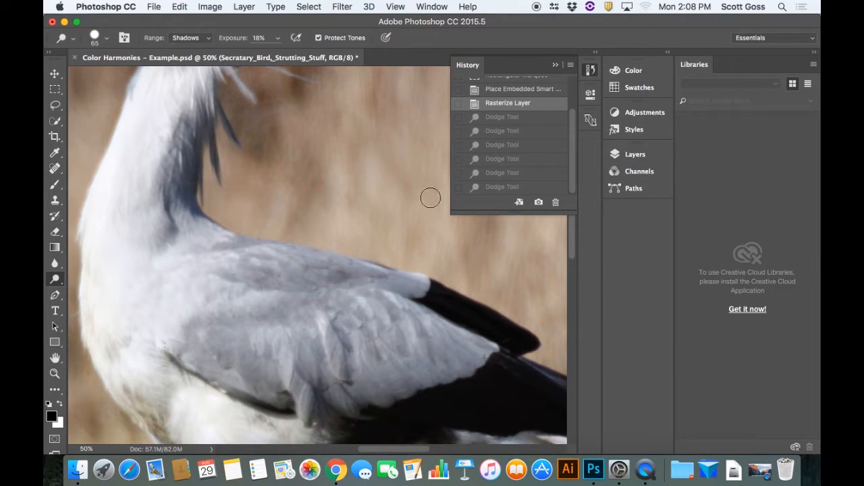
click(54, 285)
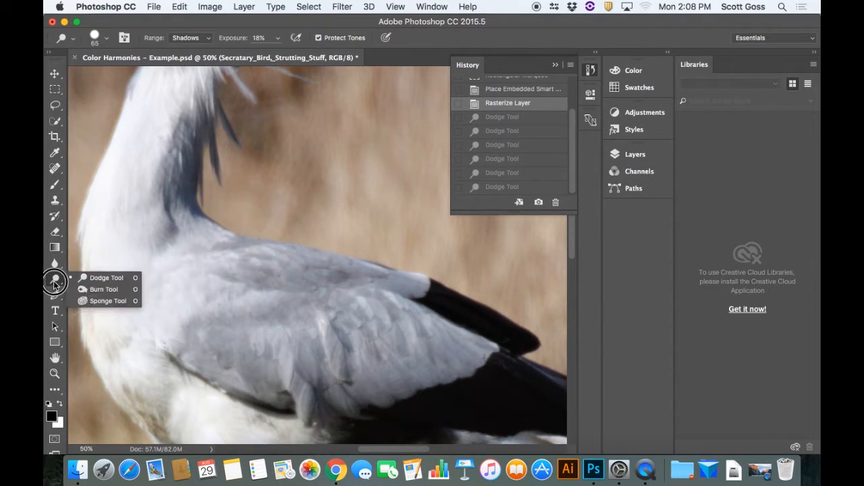
click(91, 299)
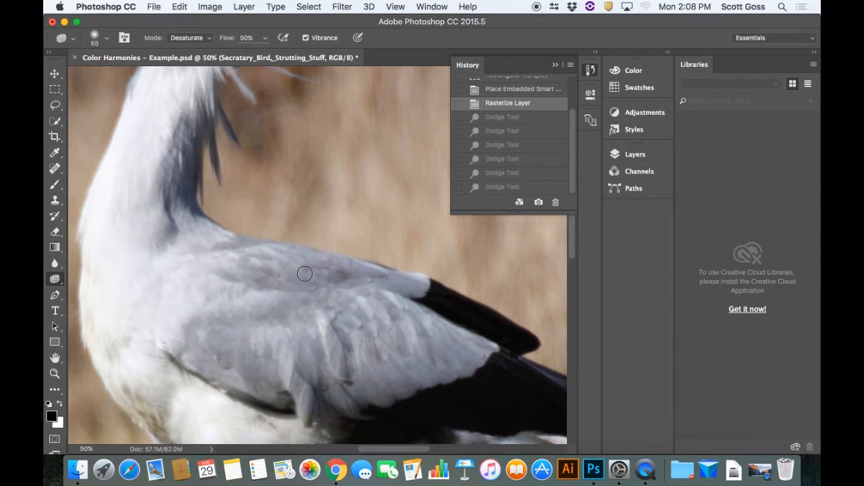
click(207, 40)
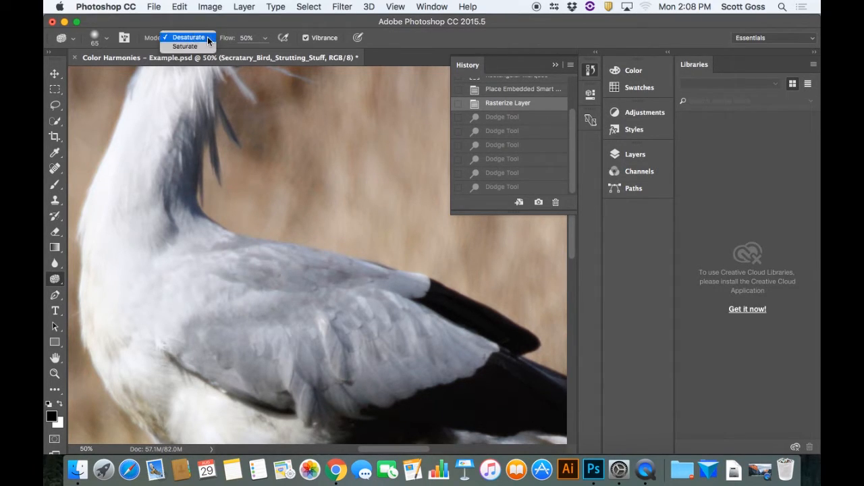
click(196, 46)
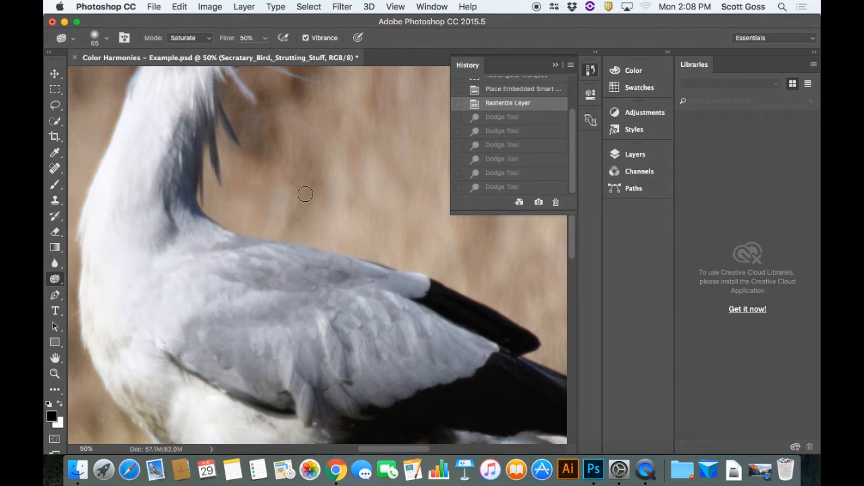
Fit the whole bird on screen and saturate its orange face with the Sponge at 50% flow
key(super+0)
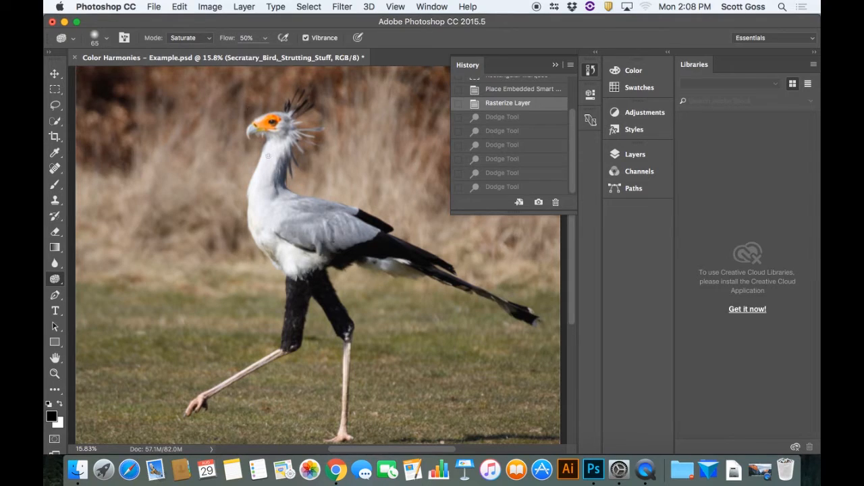
drag(280, 120, 271, 121)
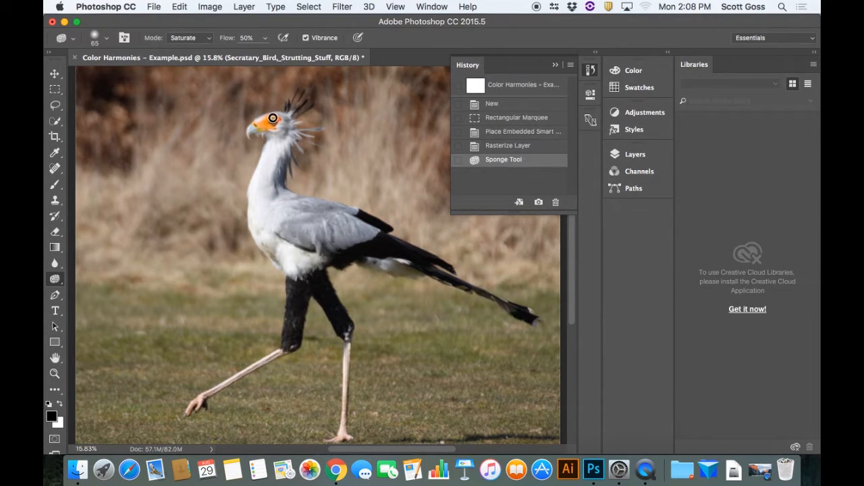
mouse_move(257, 124)
mouse_down()
mouse_move(268, 129)
mouse_move(270, 121)
mouse_up()
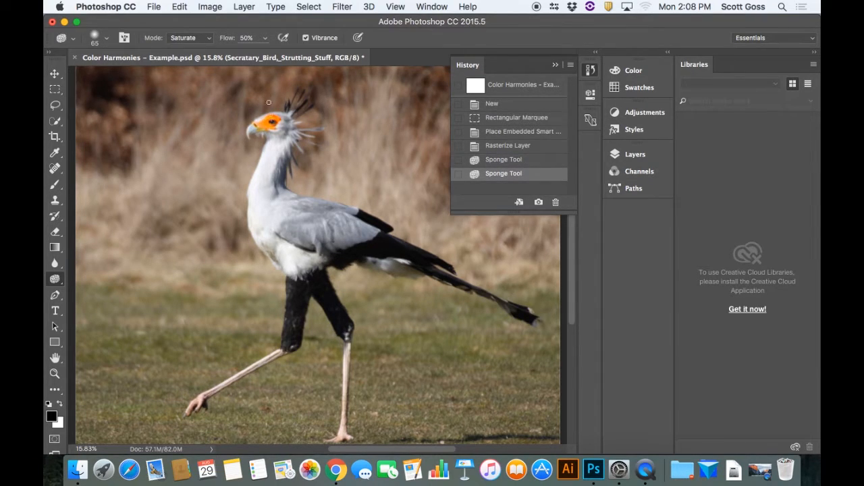
Set the Sponge flow to 100% and saturate the orange around the bird's eye and beak
click(264, 39)
drag(266, 51, 289, 61)
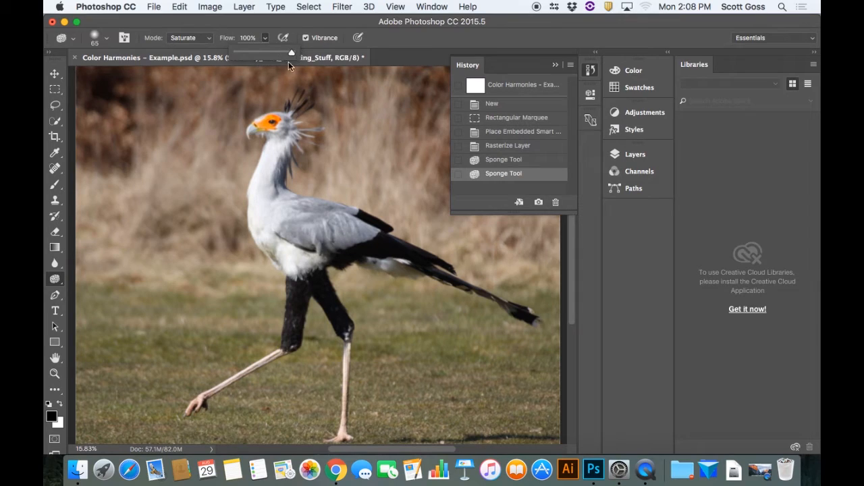
click(275, 116)
drag(273, 119, 260, 125)
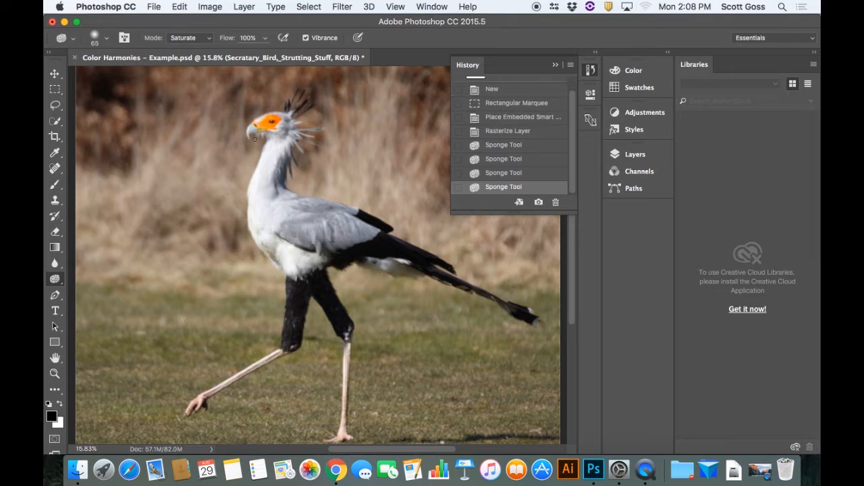
Saturate the bird's face and the grass between its legs with a 191 px Sponge brush, and restore the Rasterize Layer history state
click(104, 42)
click(167, 74)
drag(269, 120, 273, 121)
mouse_move(294, 392)
mouse_down()
mouse_move(269, 396)
mouse_move(298, 407)
mouse_move(247, 412)
mouse_move(318, 409)
mouse_move(251, 422)
mouse_move(312, 427)
mouse_move(264, 430)
mouse_move(290, 437)
mouse_move(276, 439)
mouse_move(222, 438)
mouse_move(260, 441)
mouse_move(223, 436)
mouse_move(262, 425)
mouse_move(229, 416)
mouse_move(249, 403)
mouse_move(241, 396)
mouse_move(291, 386)
mouse_up()
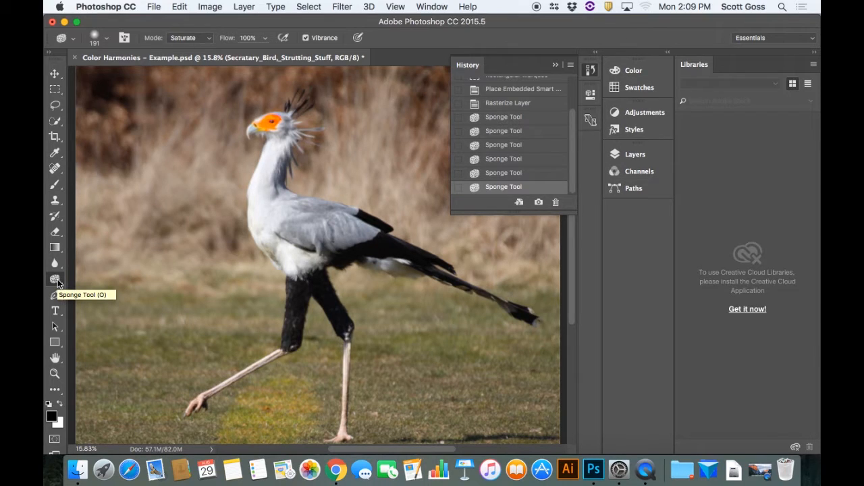
click(522, 104)
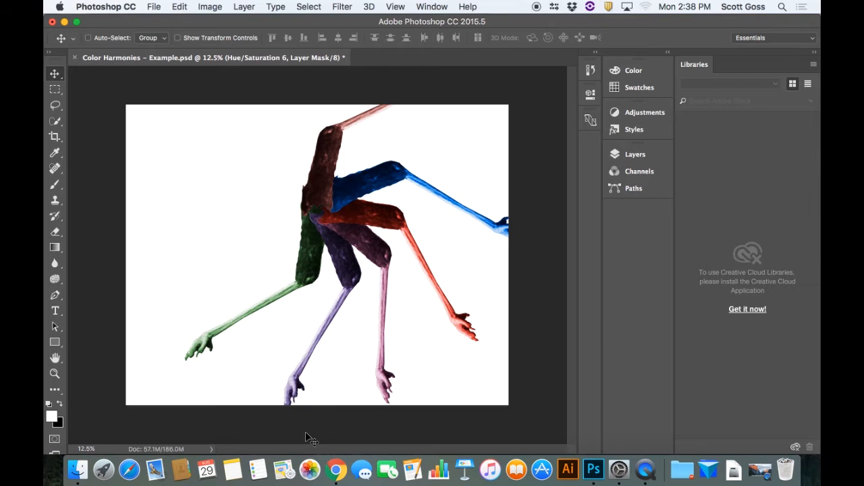
Switch to the Chrome browser
click(341, 474)
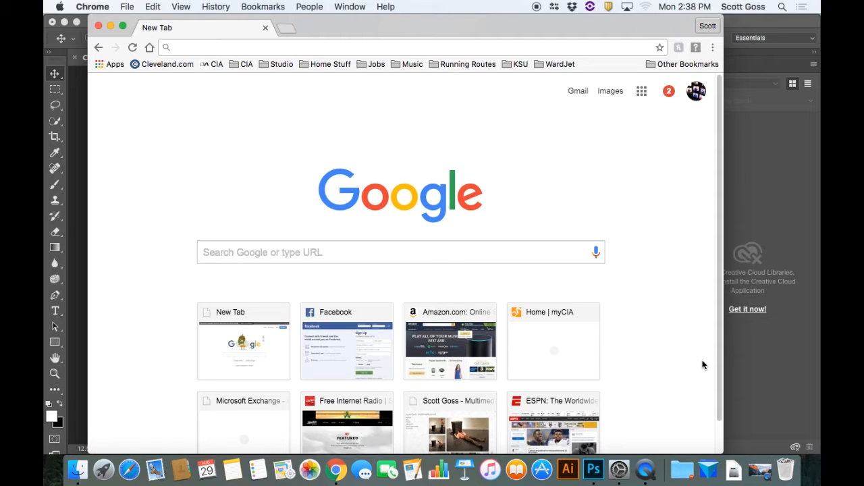
click(708, 469)
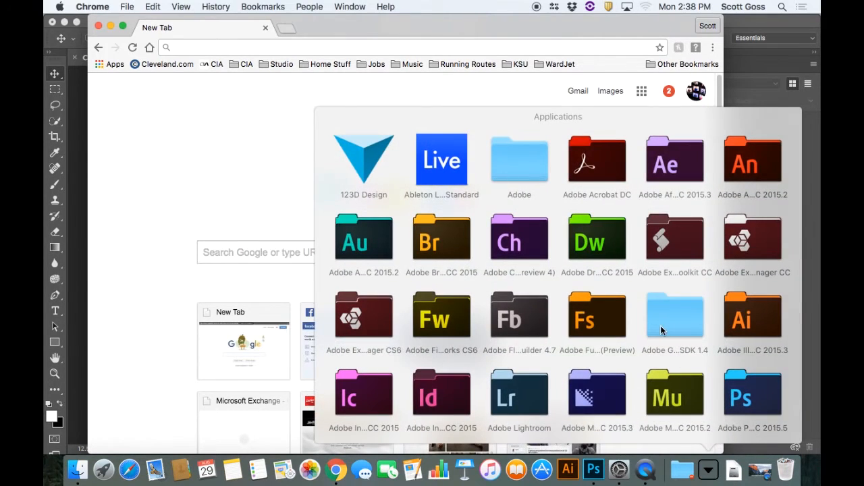
scroll(659, 327, down, 10)
drag(670, 357, 807, 414)
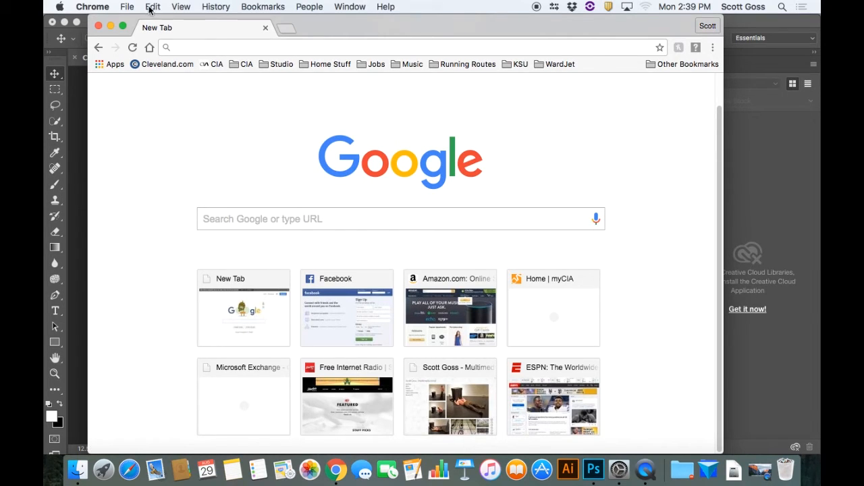
Open the Adobe Color CC color wheel from the DIGCOL folder of the CIA bookmarks and set its color rule to Analogous
click(244, 66)
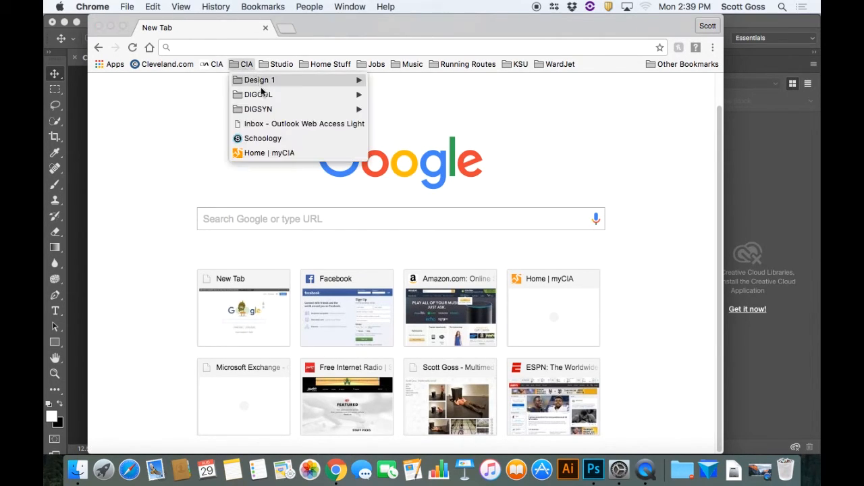
mouse_move(265, 95)
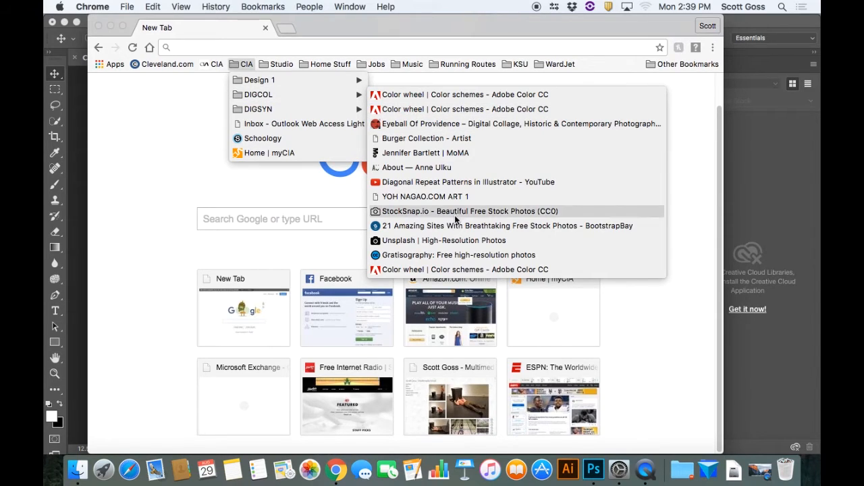
click(481, 270)
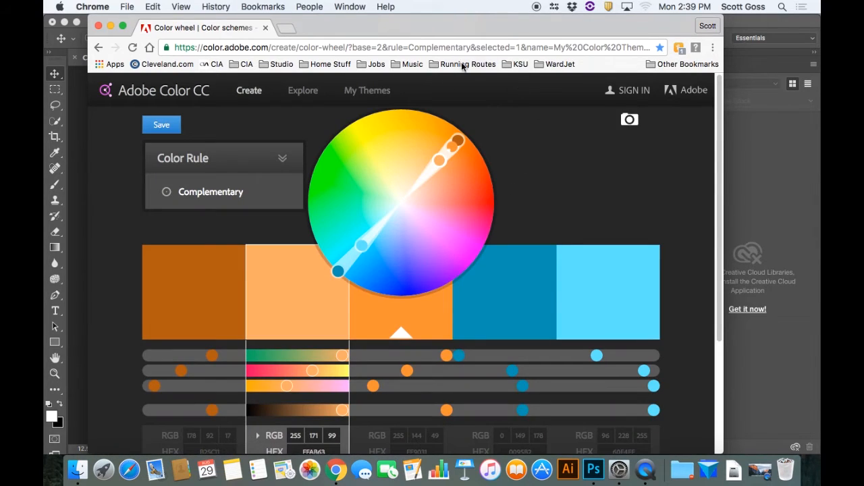
click(289, 170)
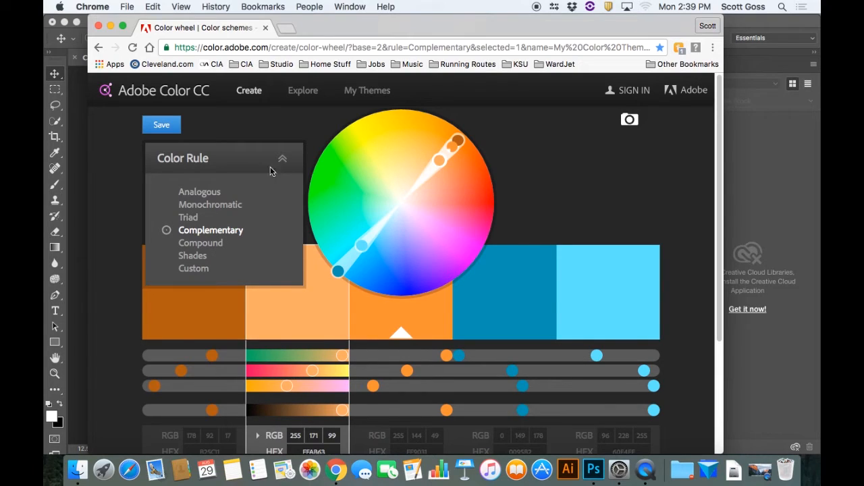
click(226, 193)
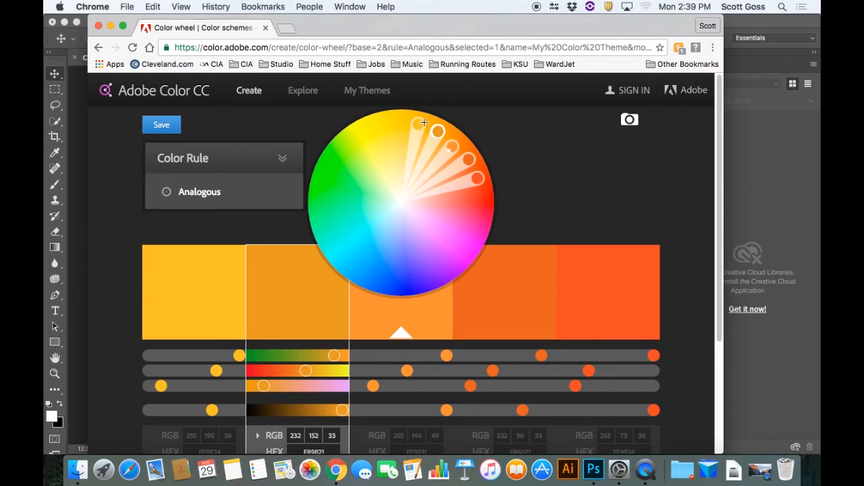
Widen the analogous spread by setting the fourth color to RGB 232, 62, 17 and the second to RGB 232, 164, 21
click(515, 308)
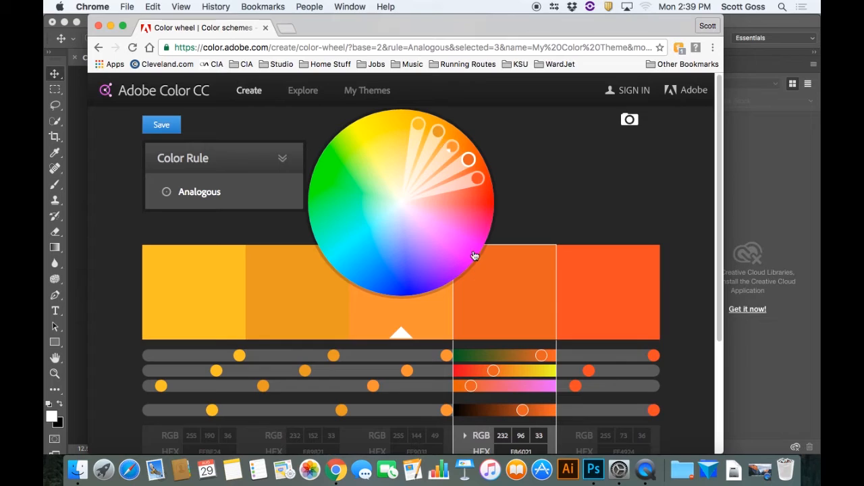
drag(469, 160, 474, 166)
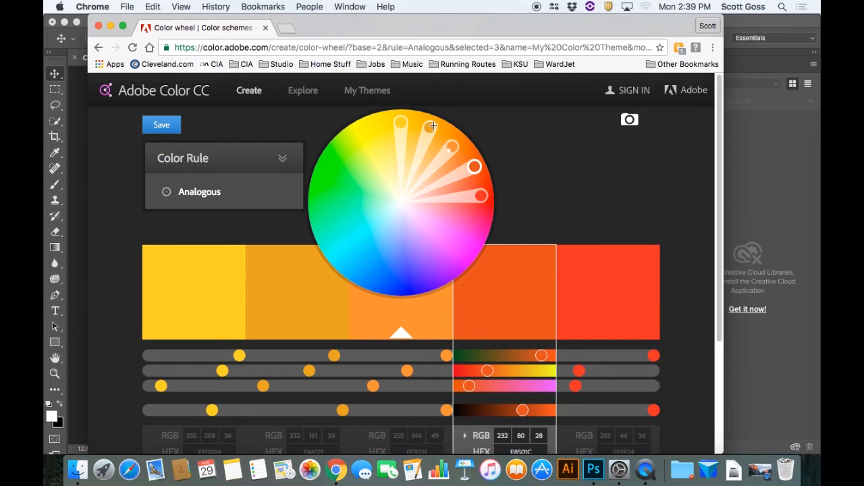
drag(472, 166, 459, 174)
drag(459, 174, 481, 171)
drag(423, 126, 424, 120)
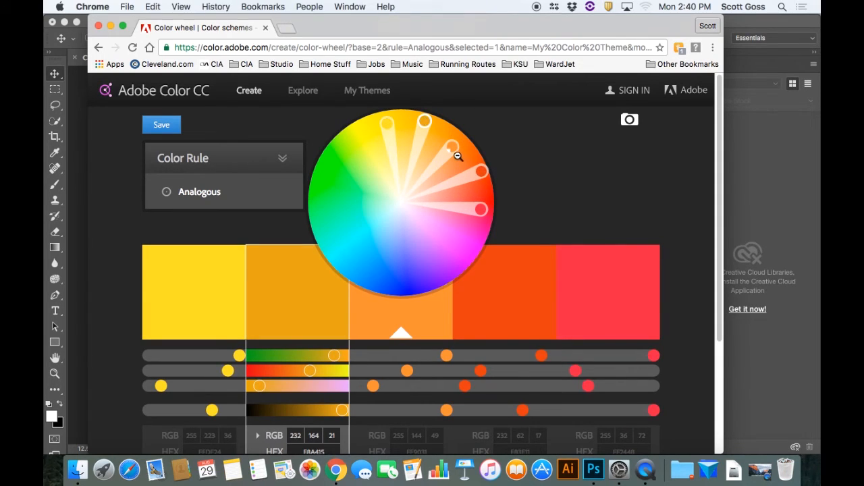
Nudge the base orange and desaturate the outer colors to pale yellow RGB 255, 246, 160 and pink RGB 255, 182, 194
mouse_move(452, 147)
mouse_down()
mouse_move(429, 171)
mouse_move(459, 143)
mouse_move(453, 148)
mouse_up()
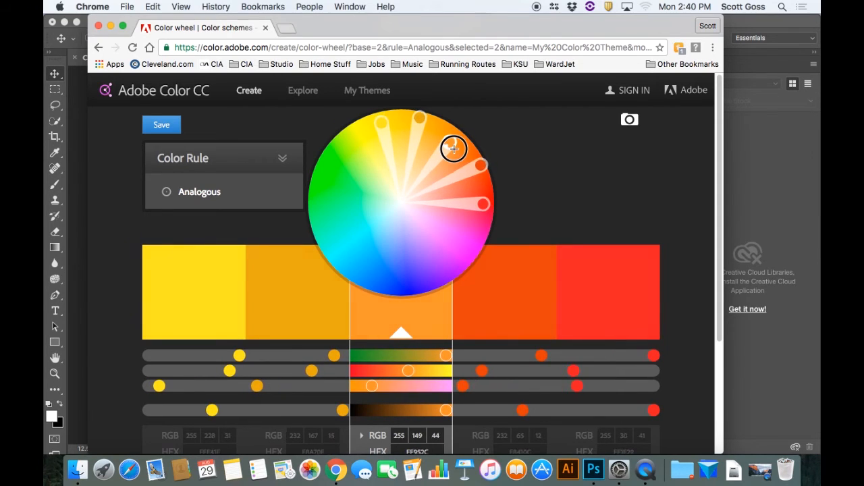
drag(381, 122, 394, 168)
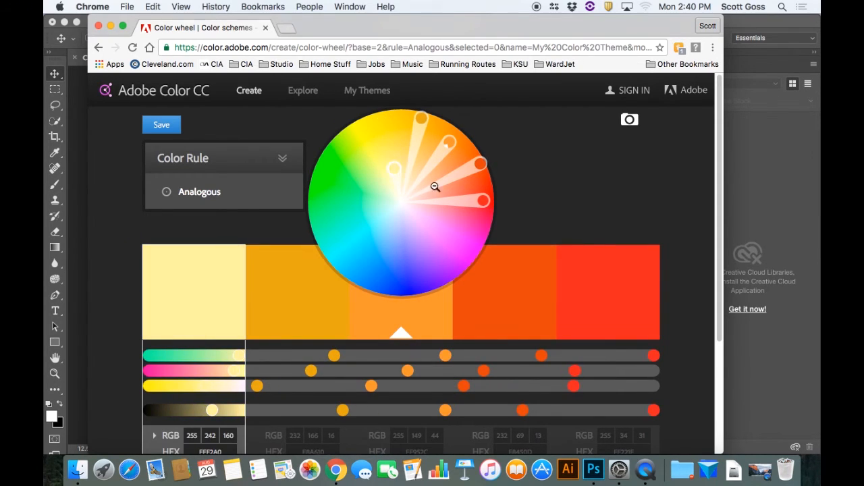
drag(483, 200, 428, 205)
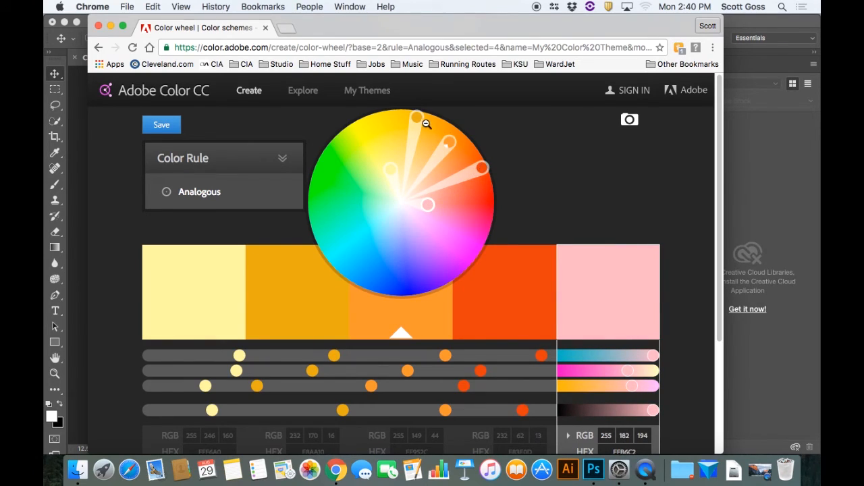
Copy the hex code E83E0D of the fourth color, the red-orange, in the analogous palette
scroll(512, 325, down, 2)
click(516, 282)
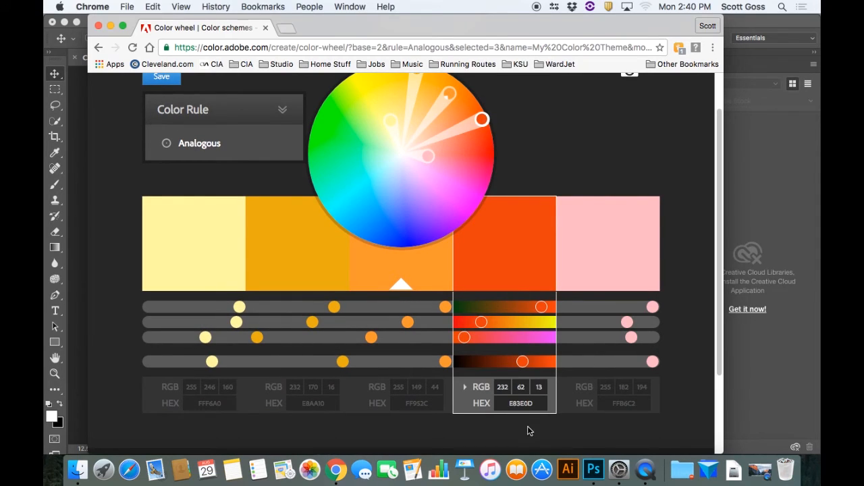
click(509, 403)
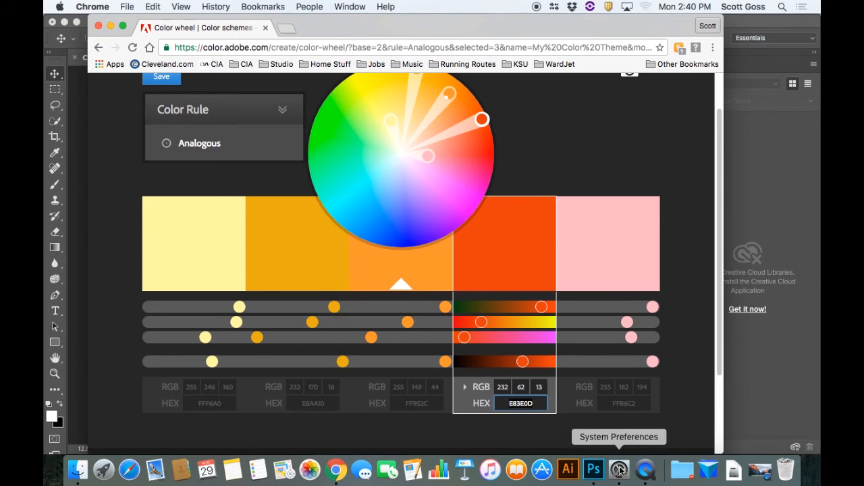
Switch to Photoshop and paste the hex code E83E0D as the new foreground color in the Color Picker
click(594, 470)
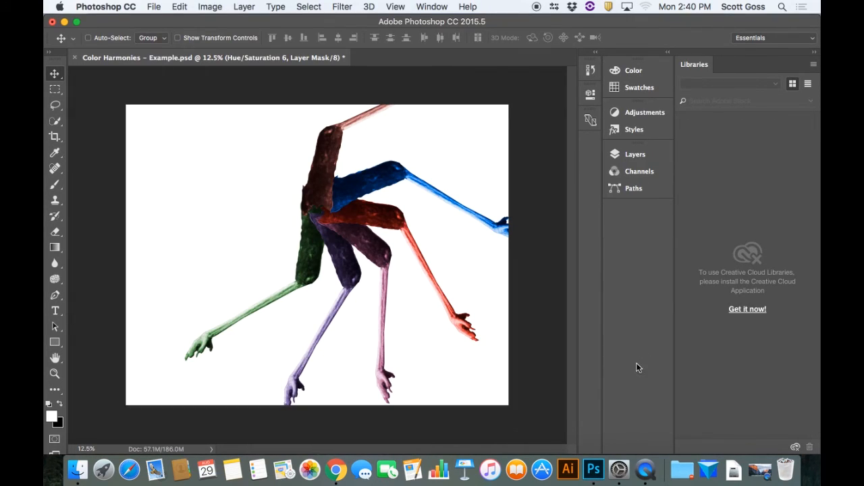
click(52, 418)
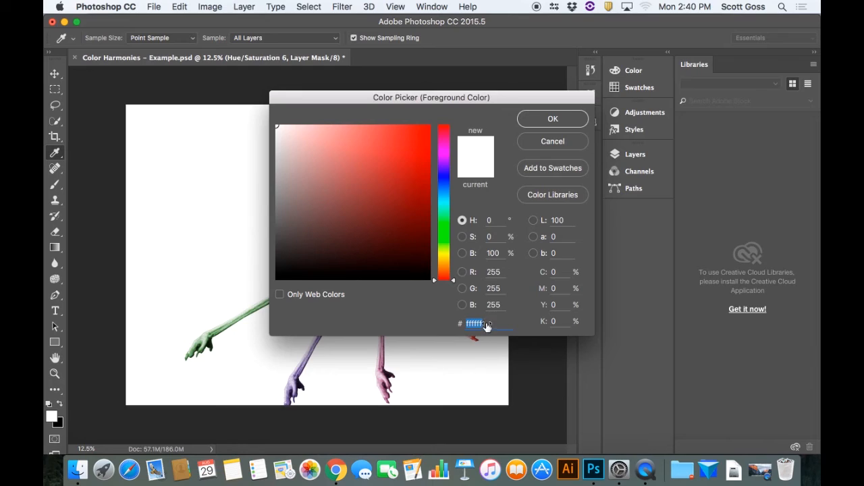
text(E83E0D)
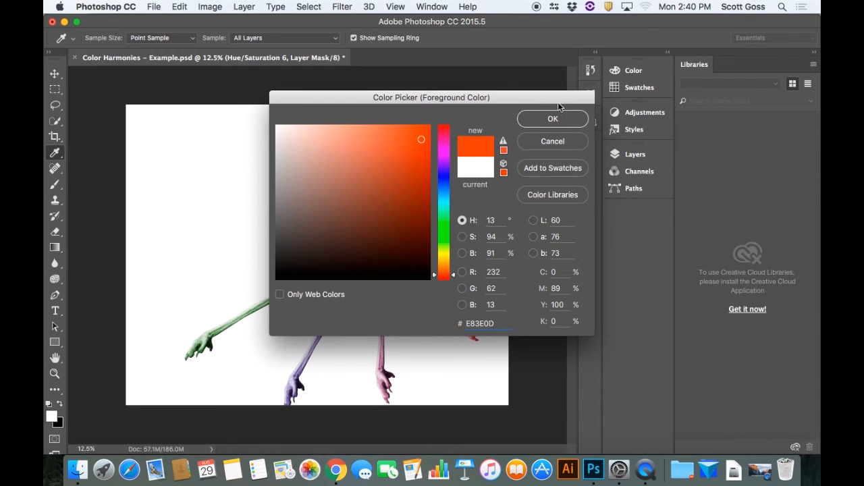
Add the picked orange to the swatches under the name "burnt orange"
click(555, 168)
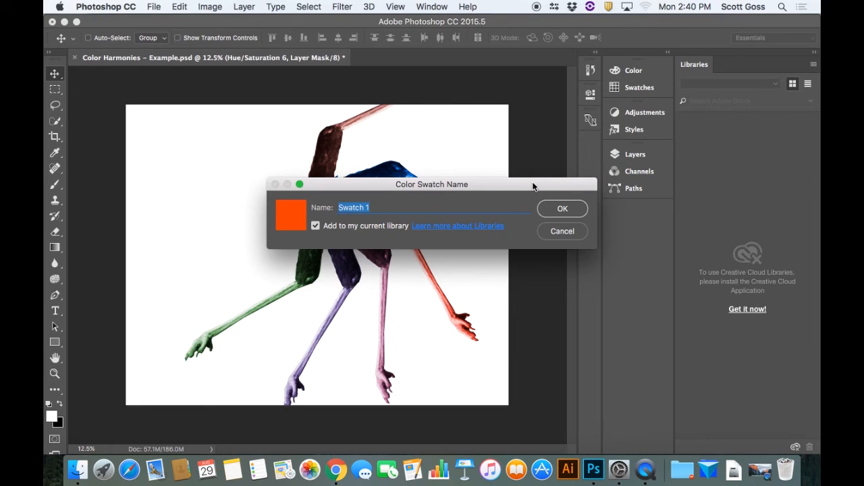
text(burnt orange)
click(577, 209)
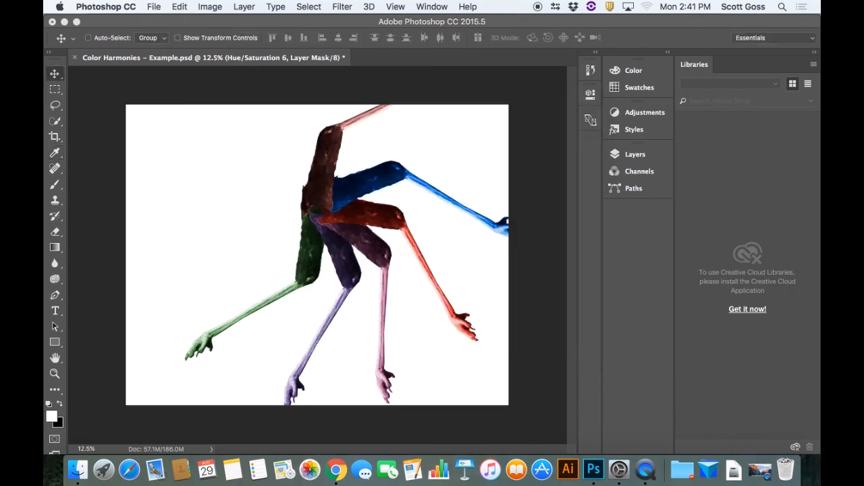
Choose the newly added burnt orange swatch at the end of the Swatches collection as the foreground color
click(638, 87)
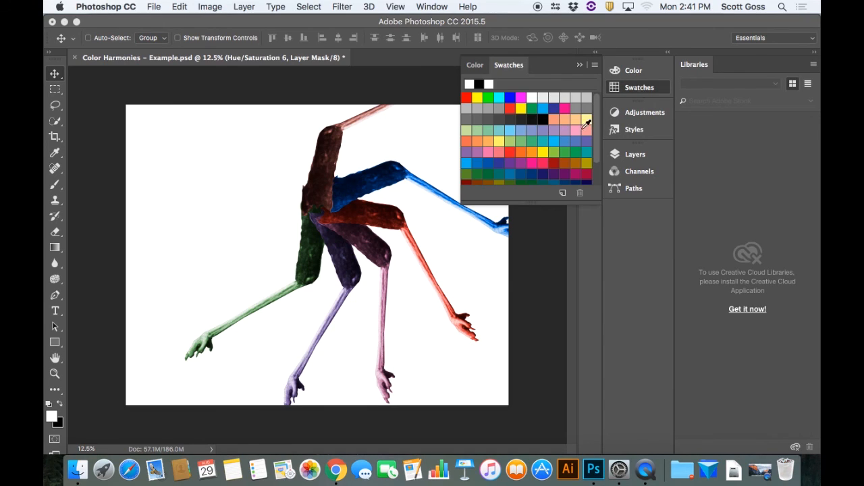
scroll(590, 166, down, 3)
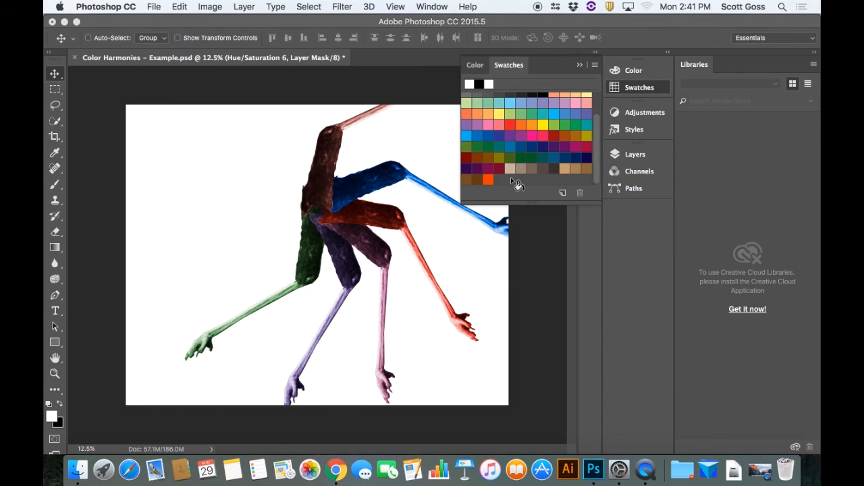
click(489, 179)
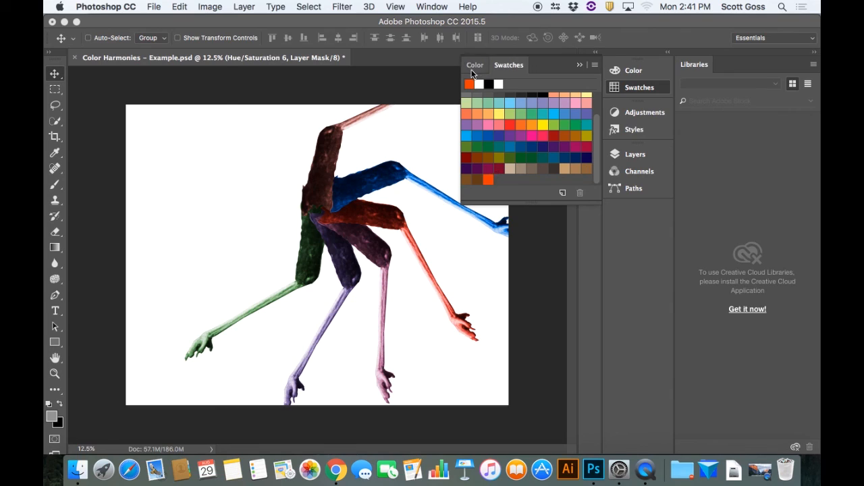